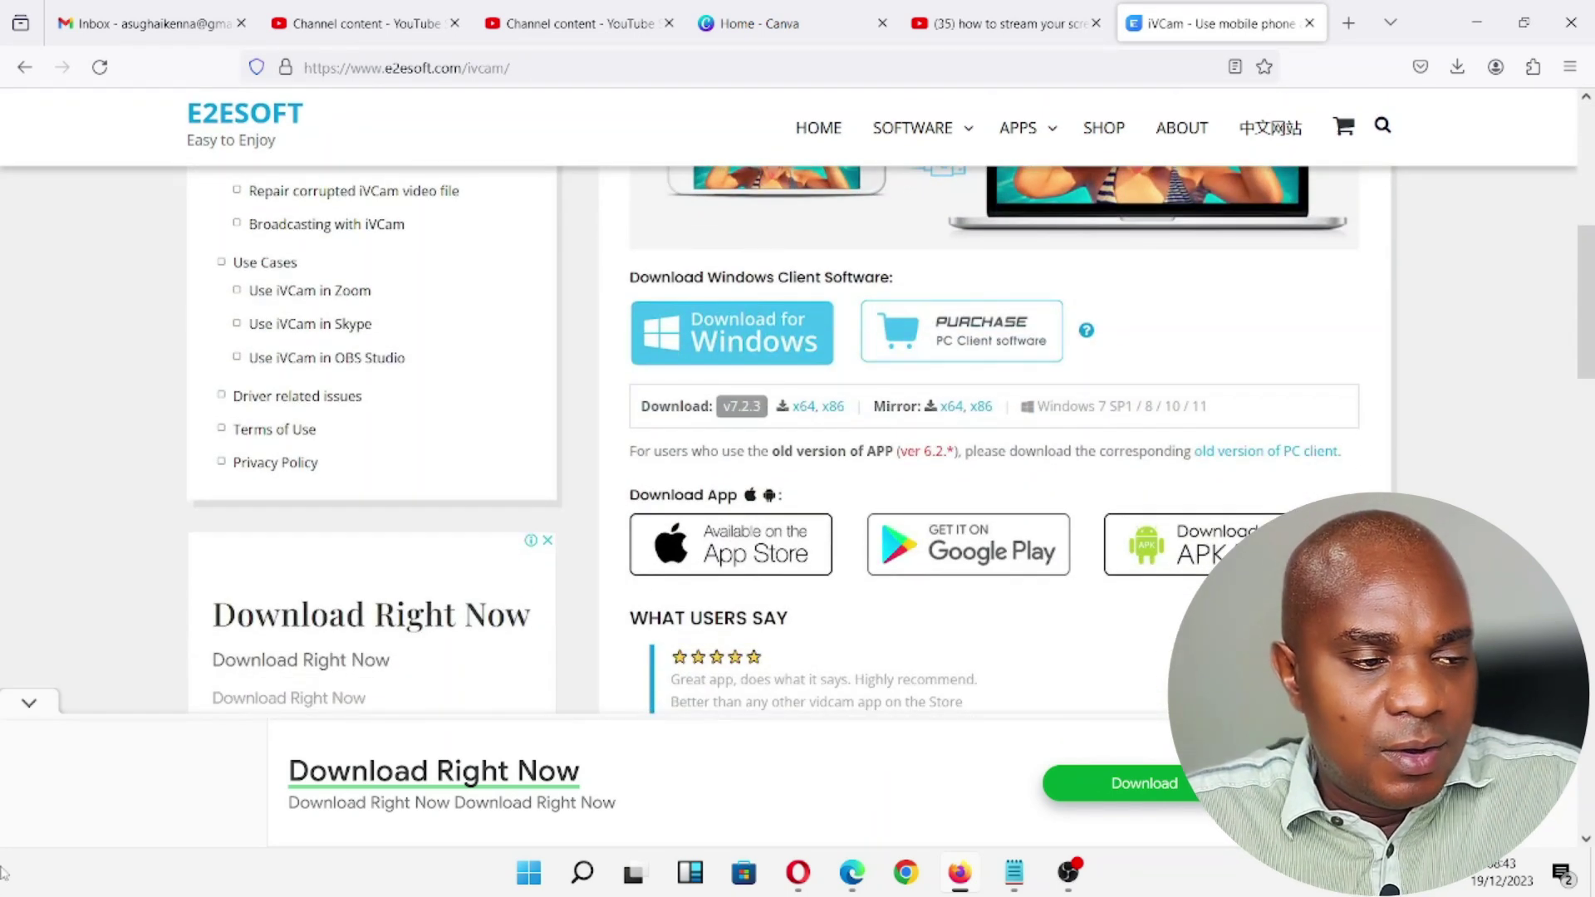
# Step: Examine the iVCam product page for its Windows client and mobile app download options
pyautogui.click(28, 707)
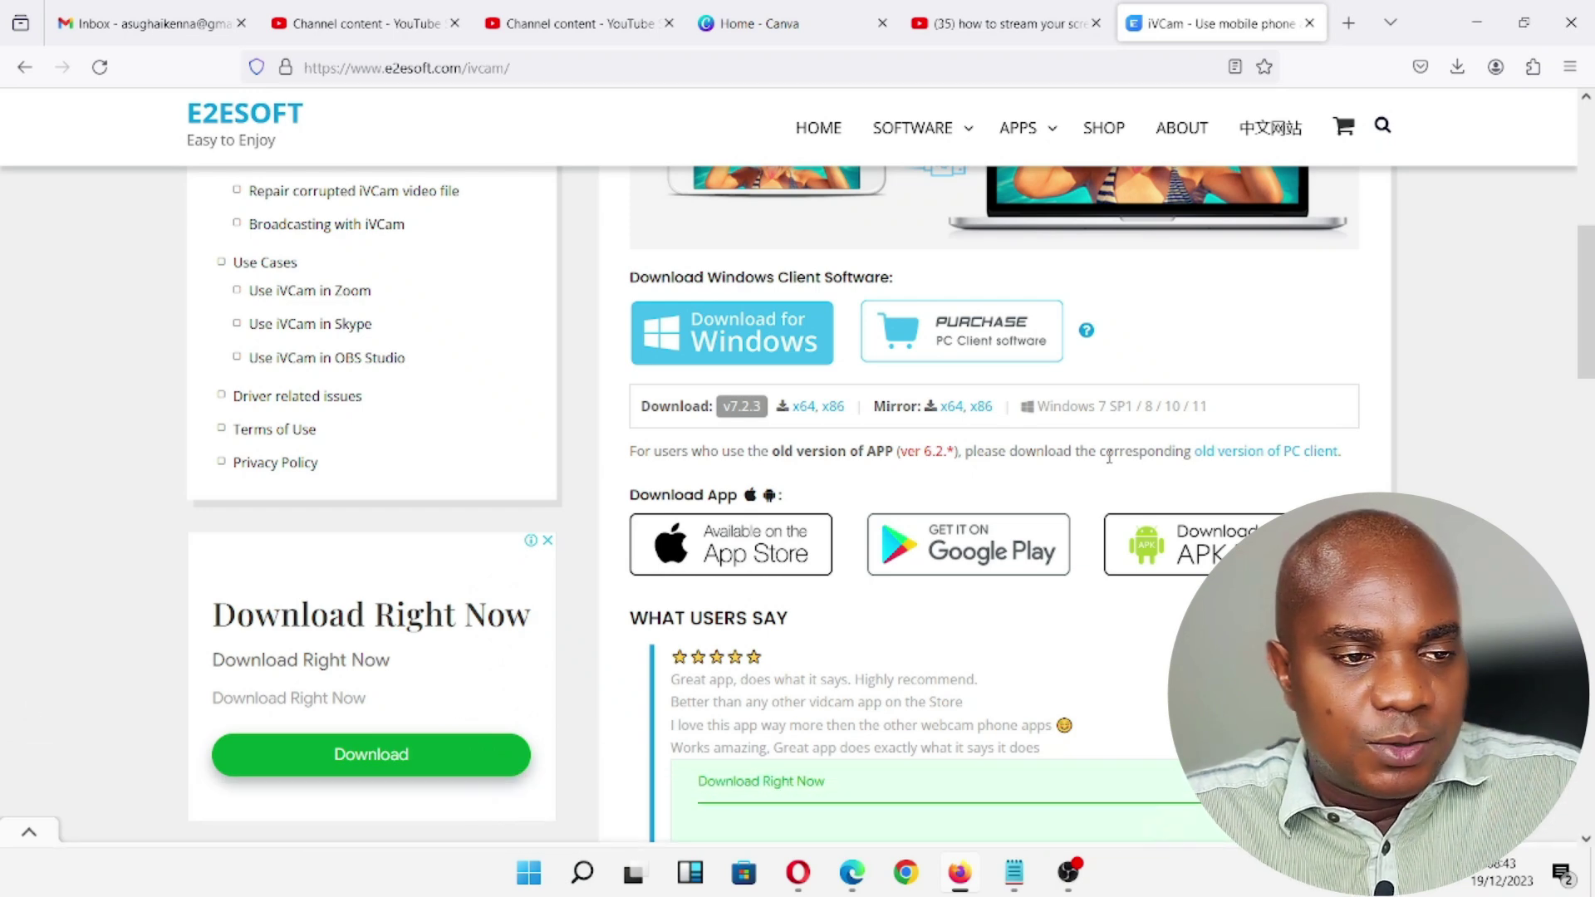
pyautogui.scroll(2, 1106, 453)
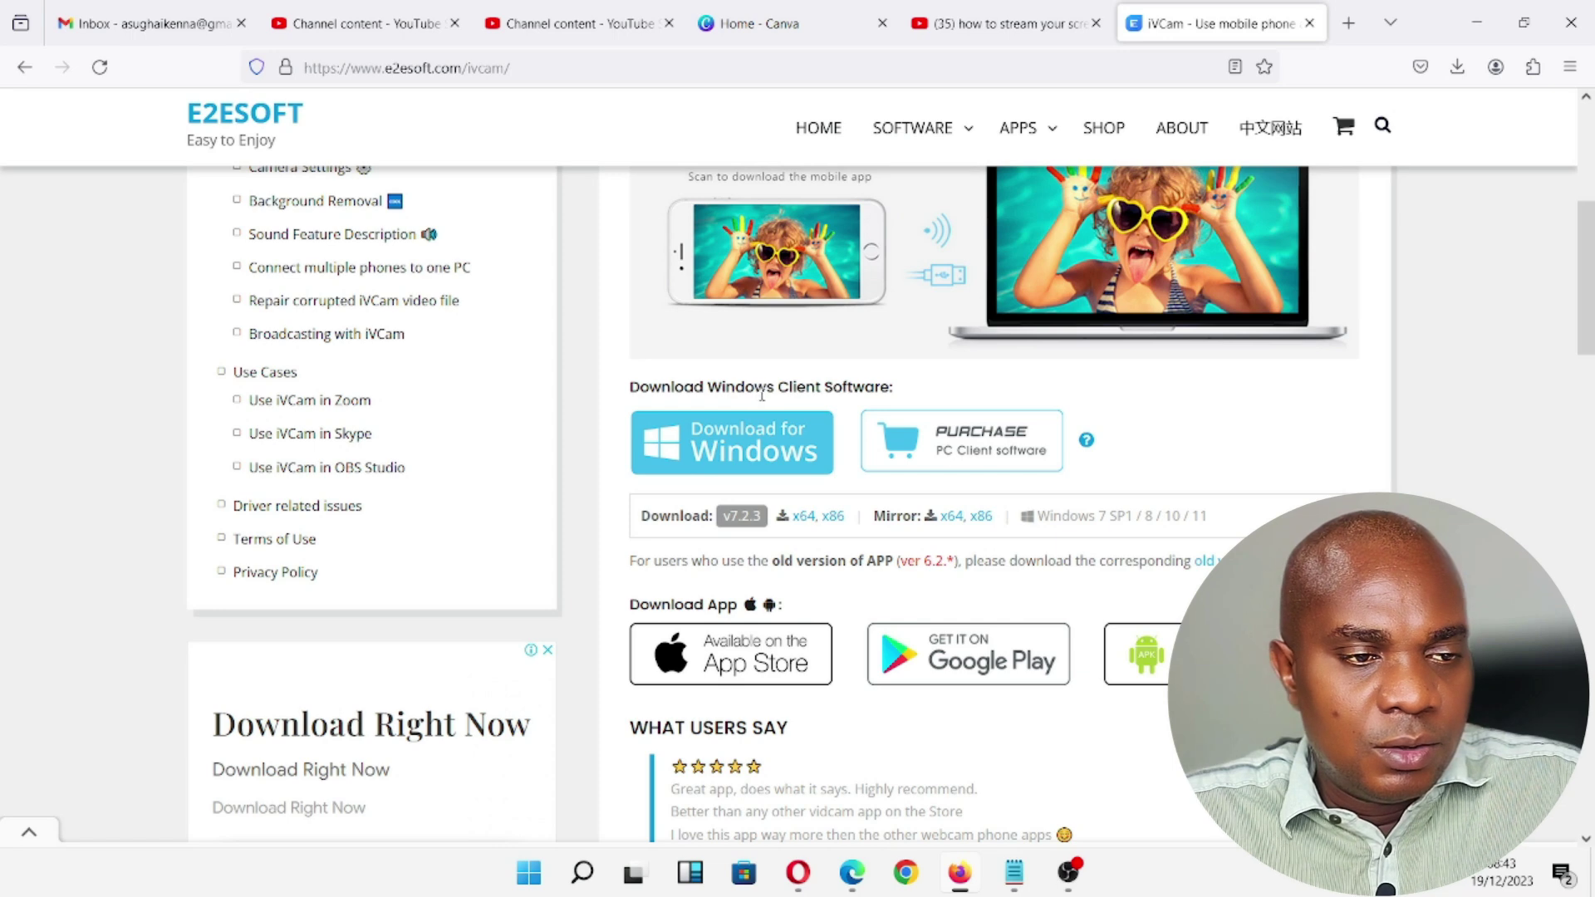
pyautogui.scroll(6, 835, 395)
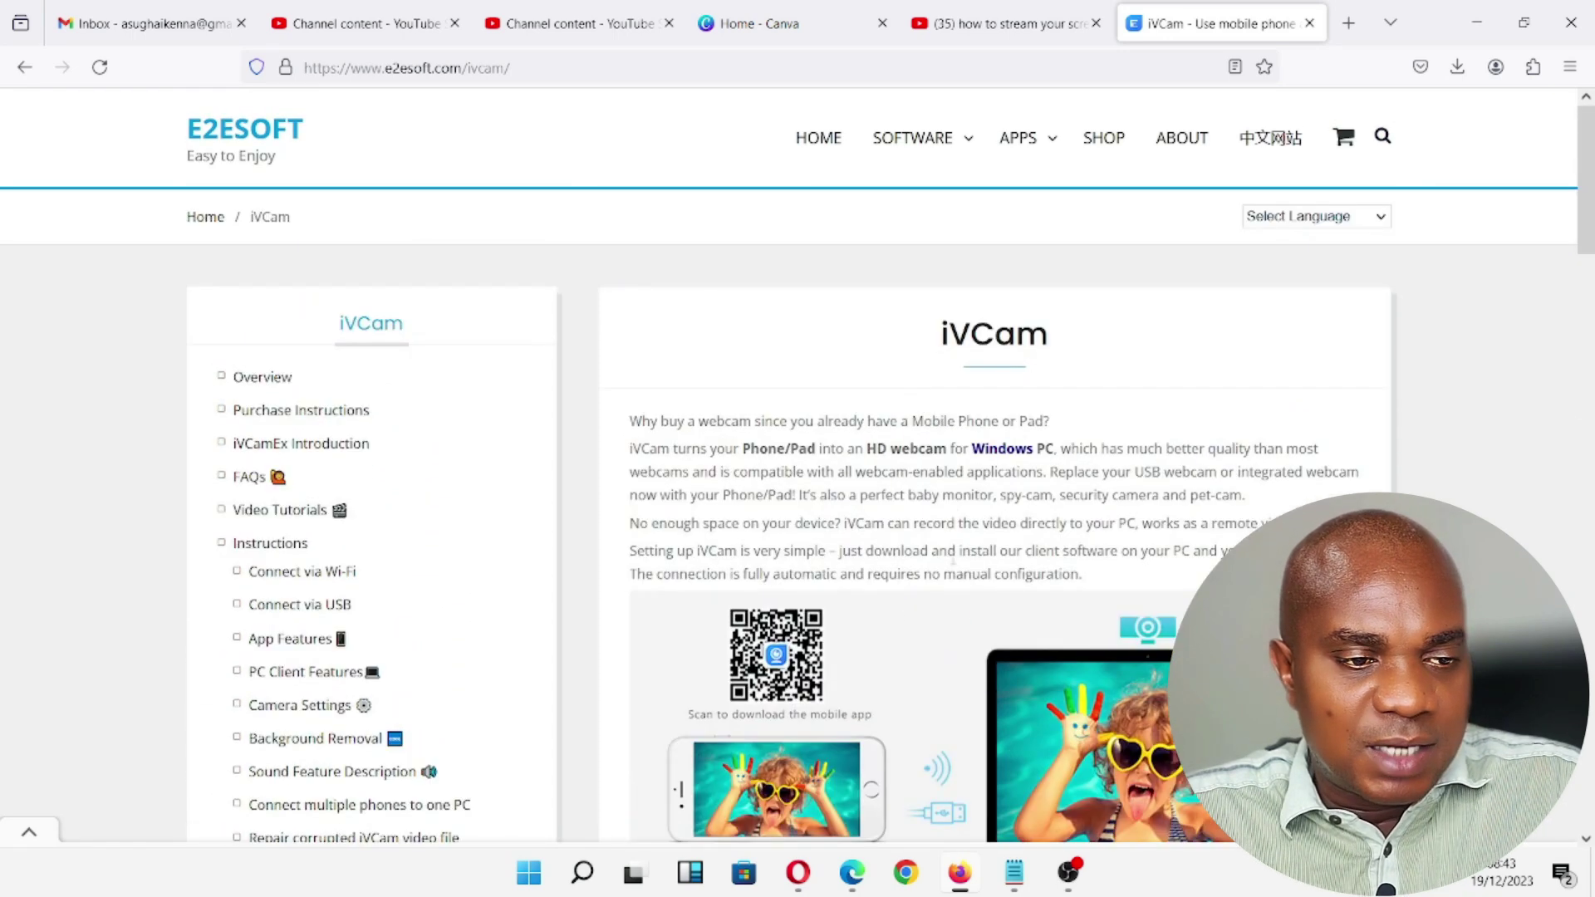
pyautogui.scroll(-2, 953, 515)
pyautogui.scroll(-3, 951, 623)
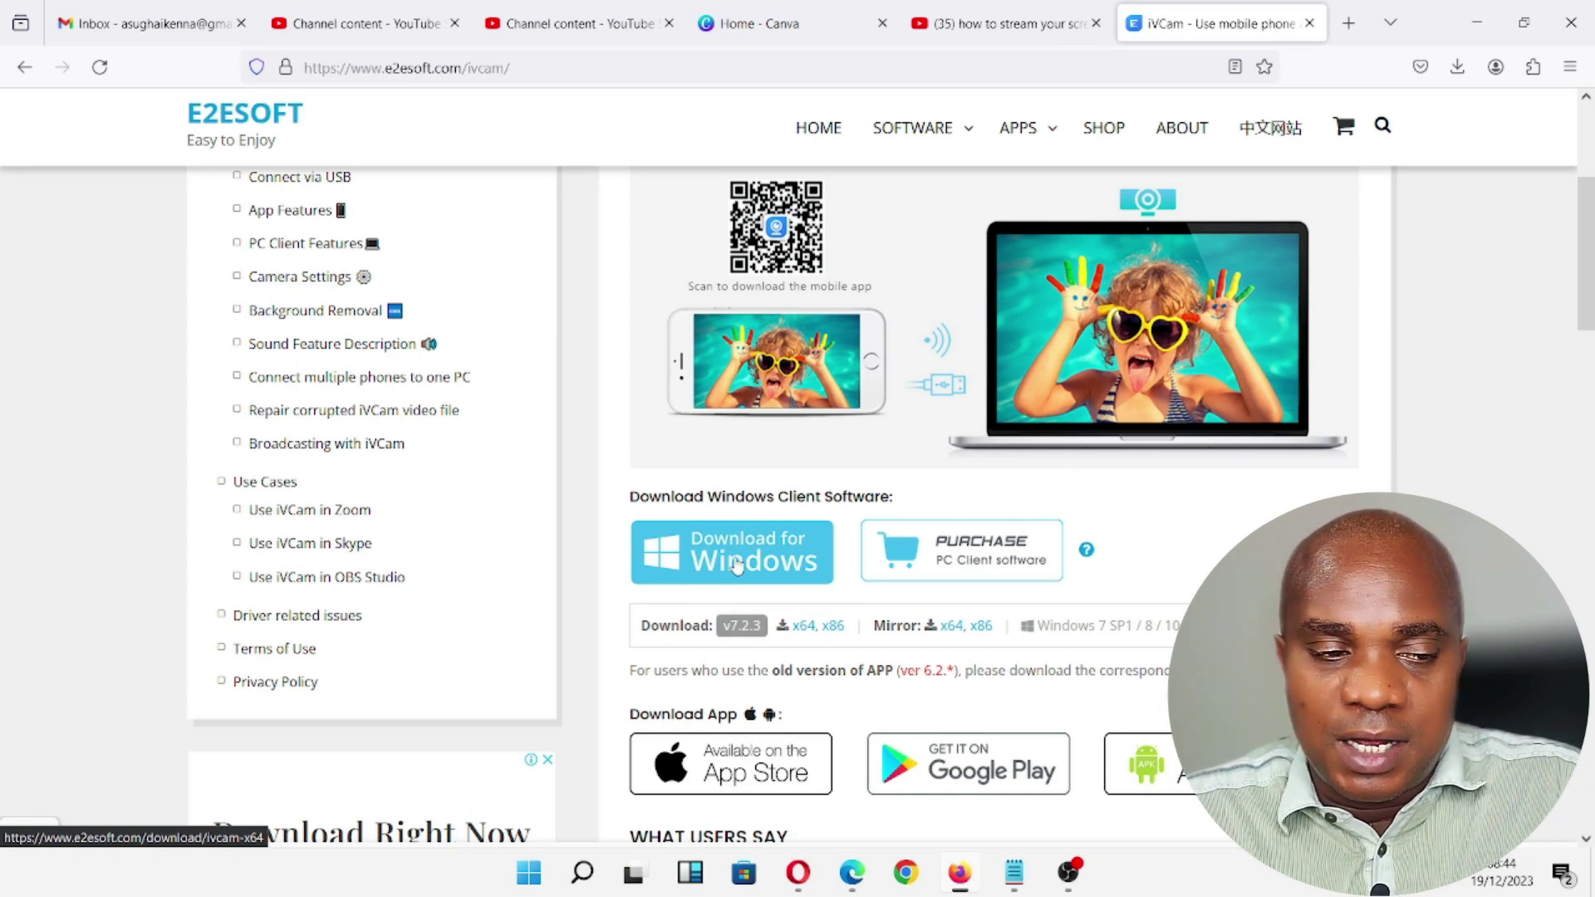
pyautogui.scroll(-2, 818, 556)
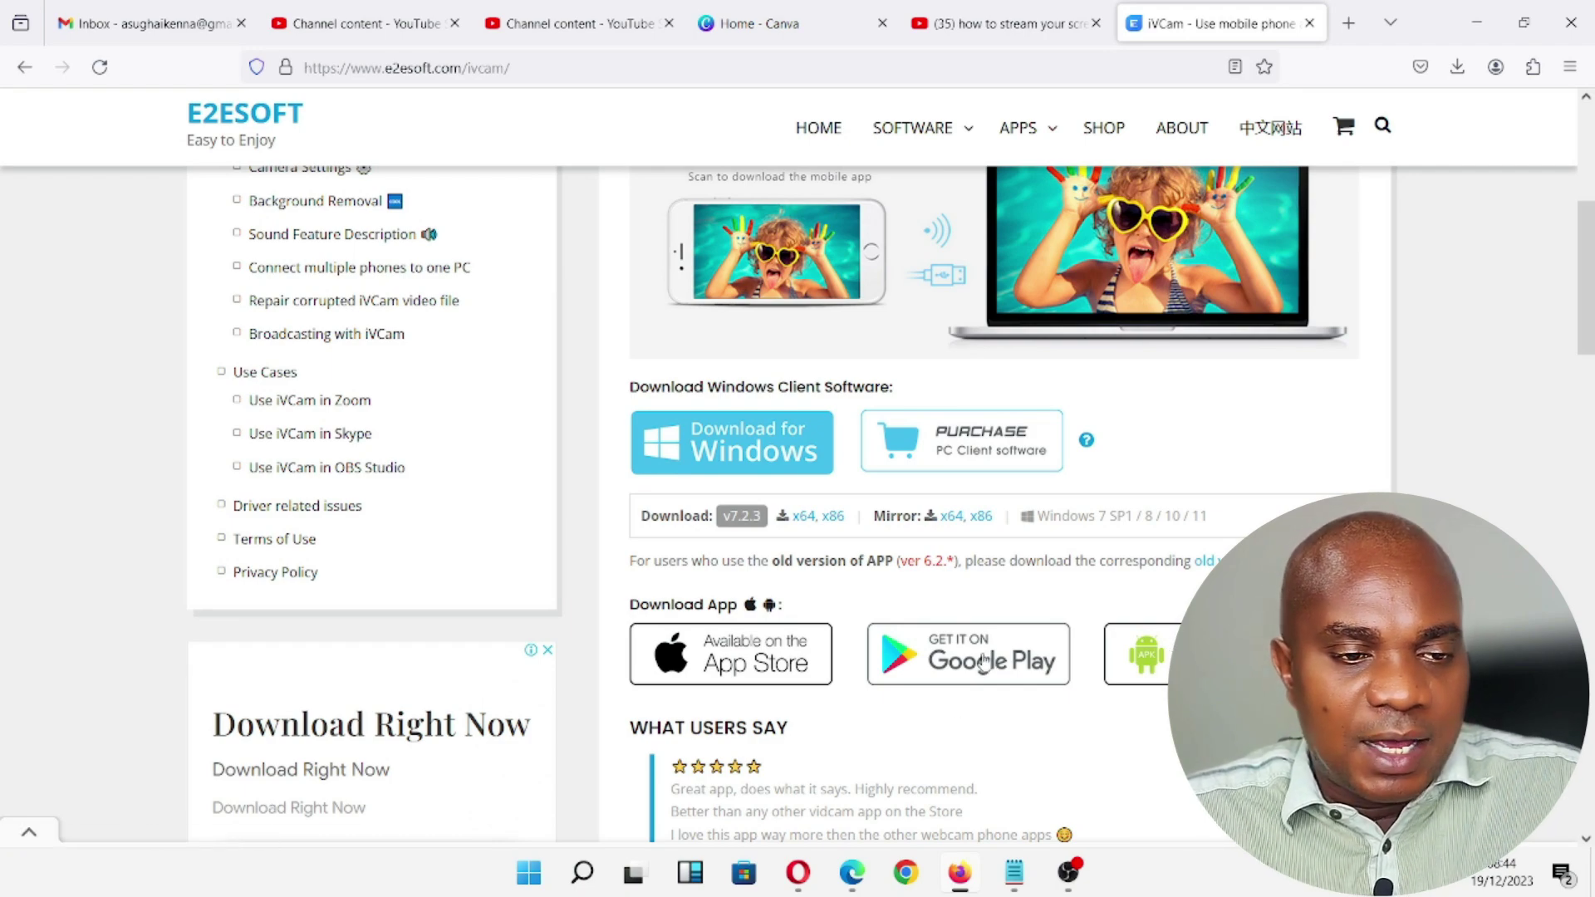
pyautogui.scroll(-2, 983, 658)
pyautogui.scroll(-5, 983, 658)
pyautogui.scroll(15, 980, 656)
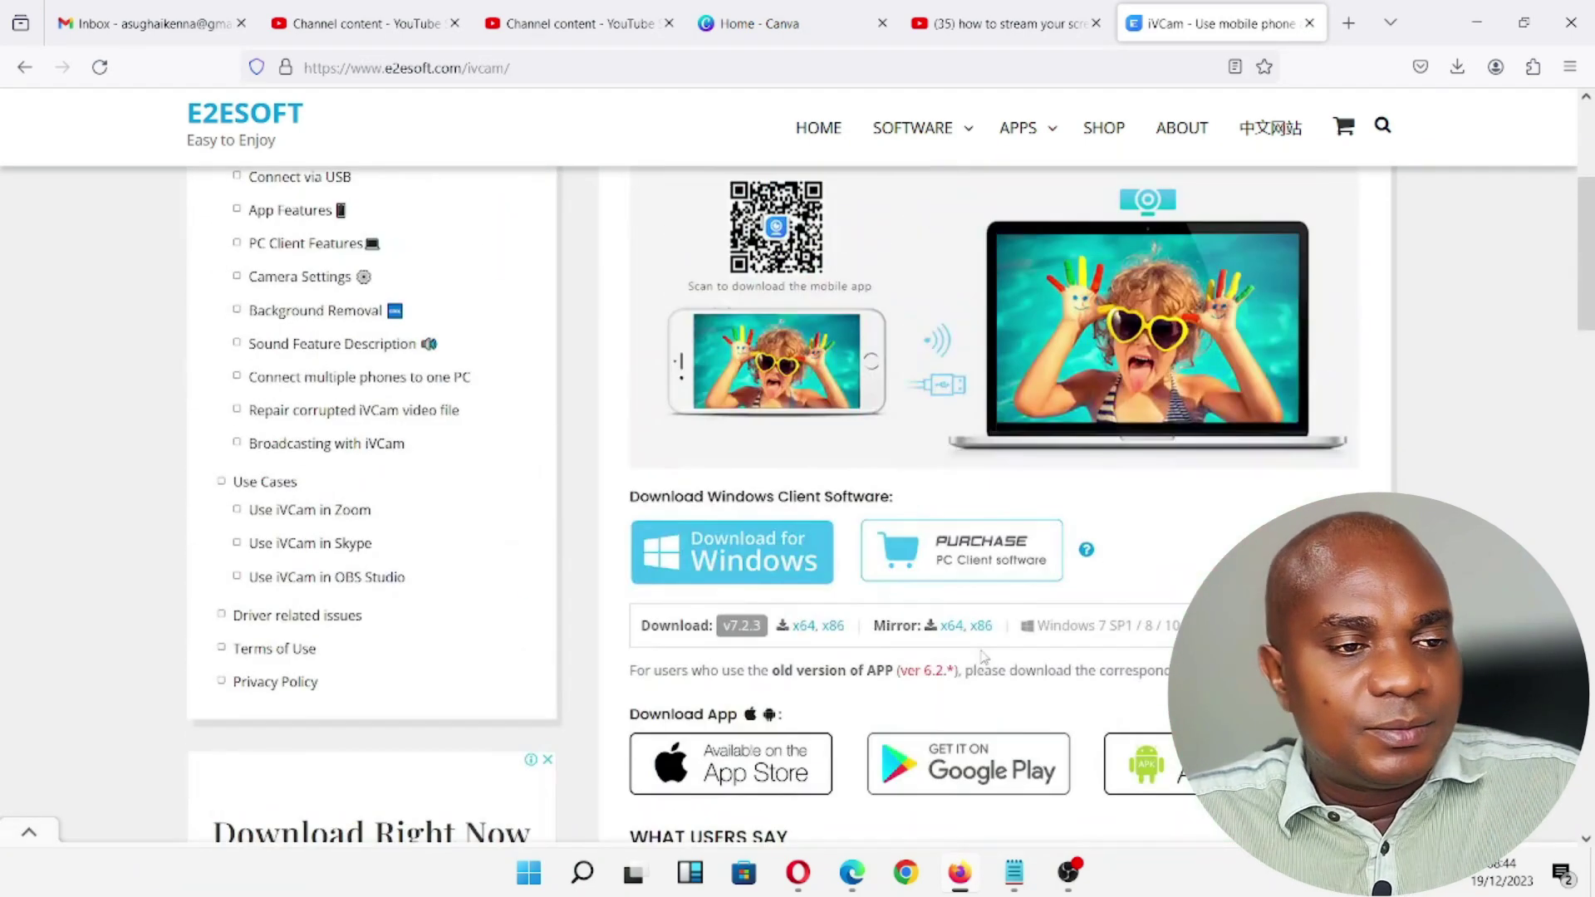
pyautogui.scroll(-5, 980, 657)
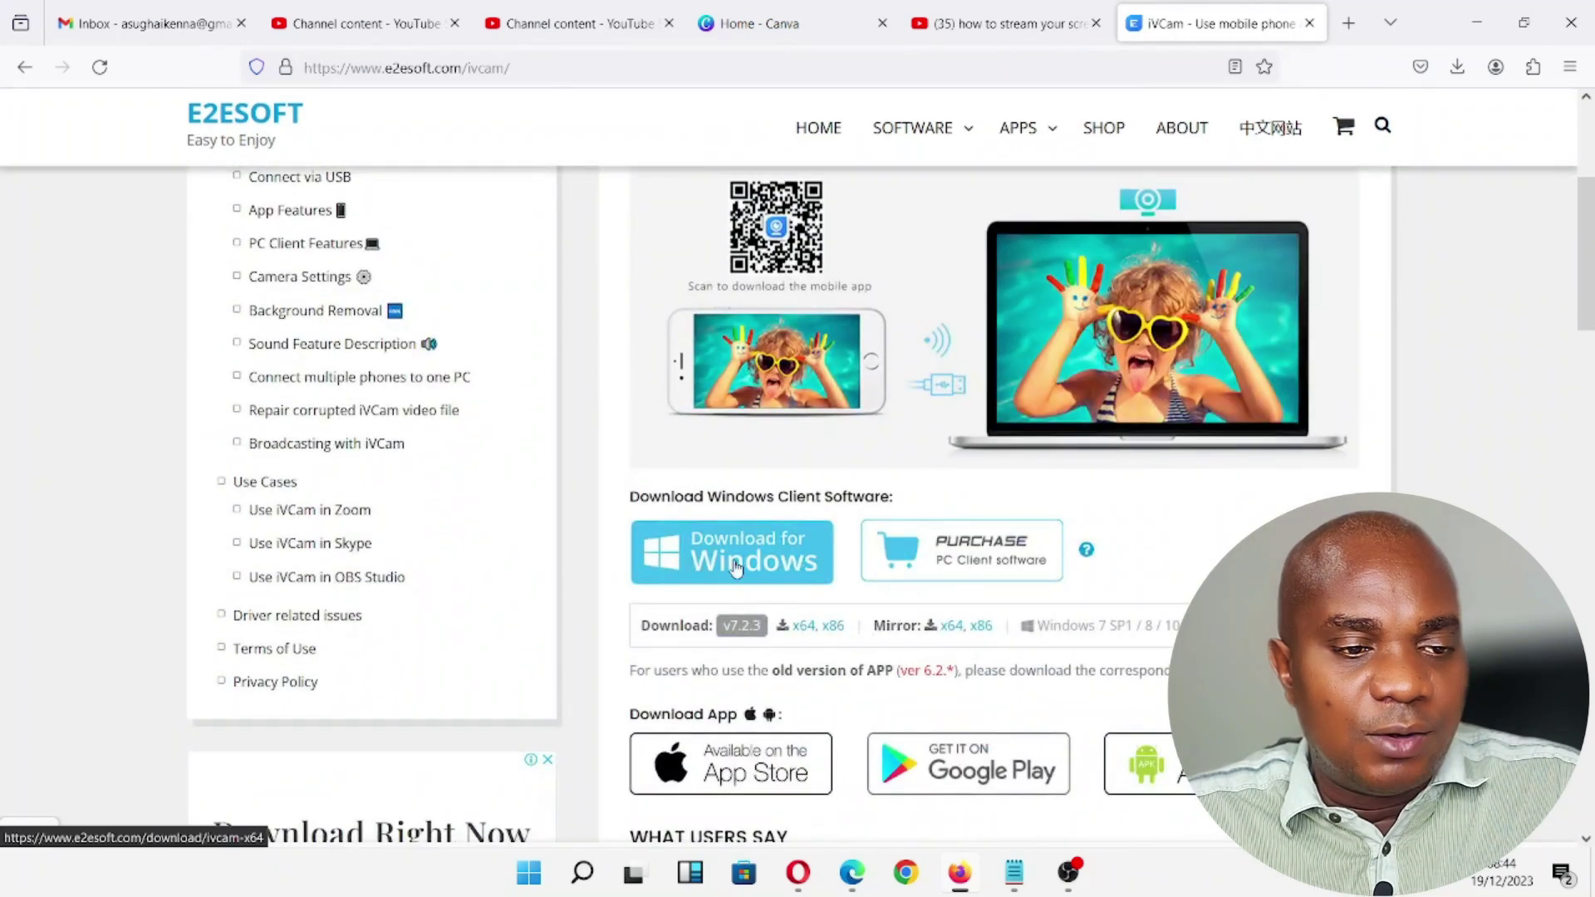
# Step: Minimize the browser, go to the Downloads folder and run the iVCam_x64_v7.2.3 installer
pyautogui.click(1476, 29)
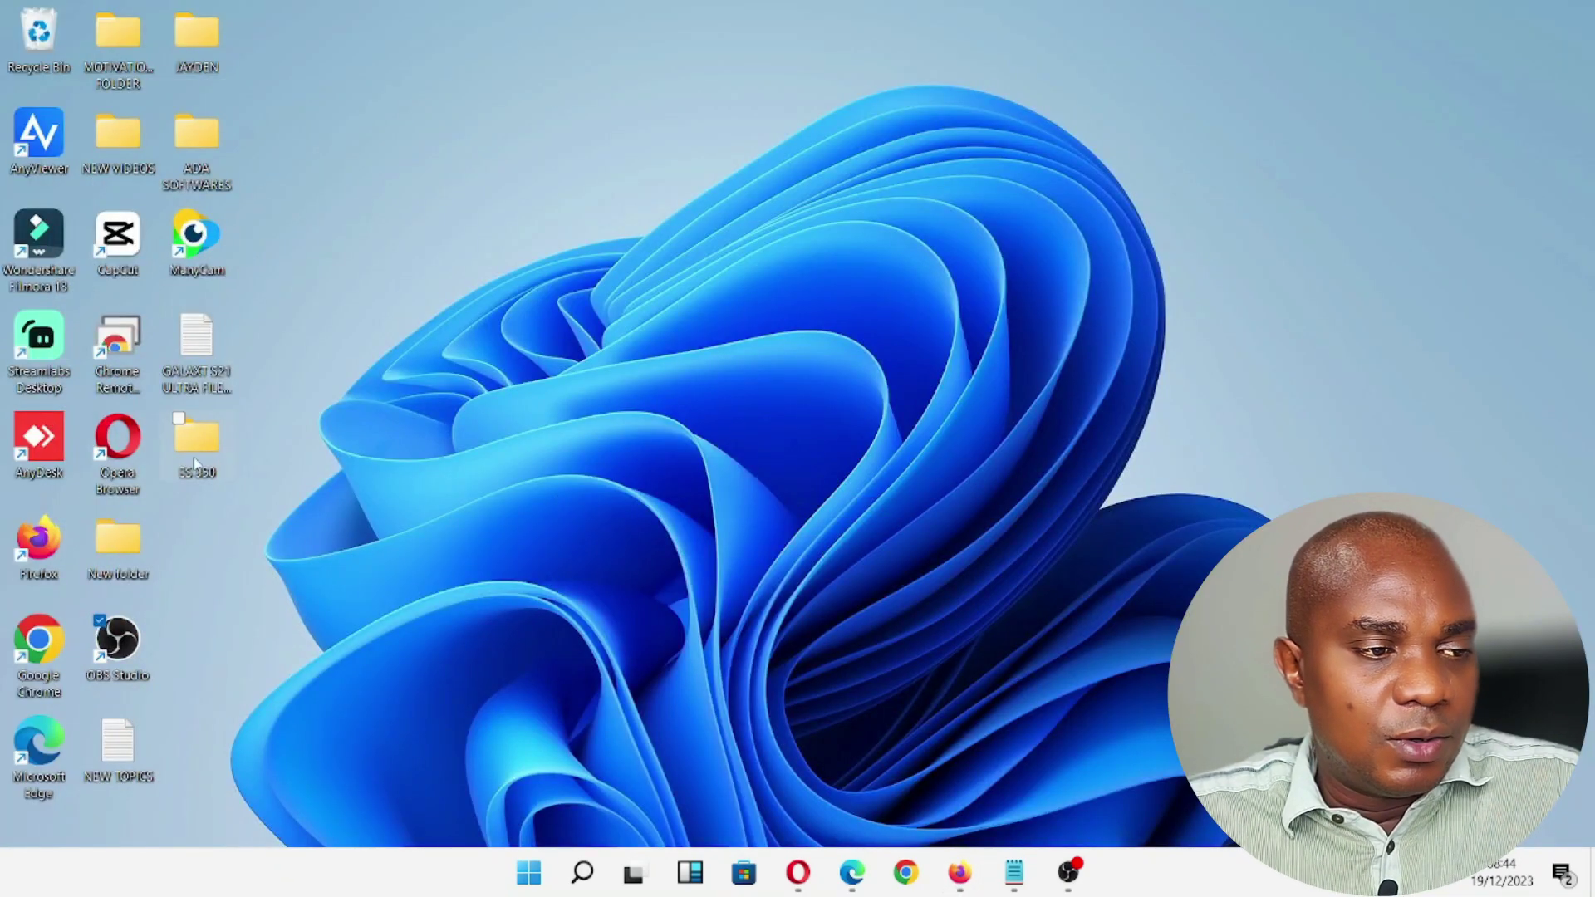
pyautogui.doubleClick(191, 142)
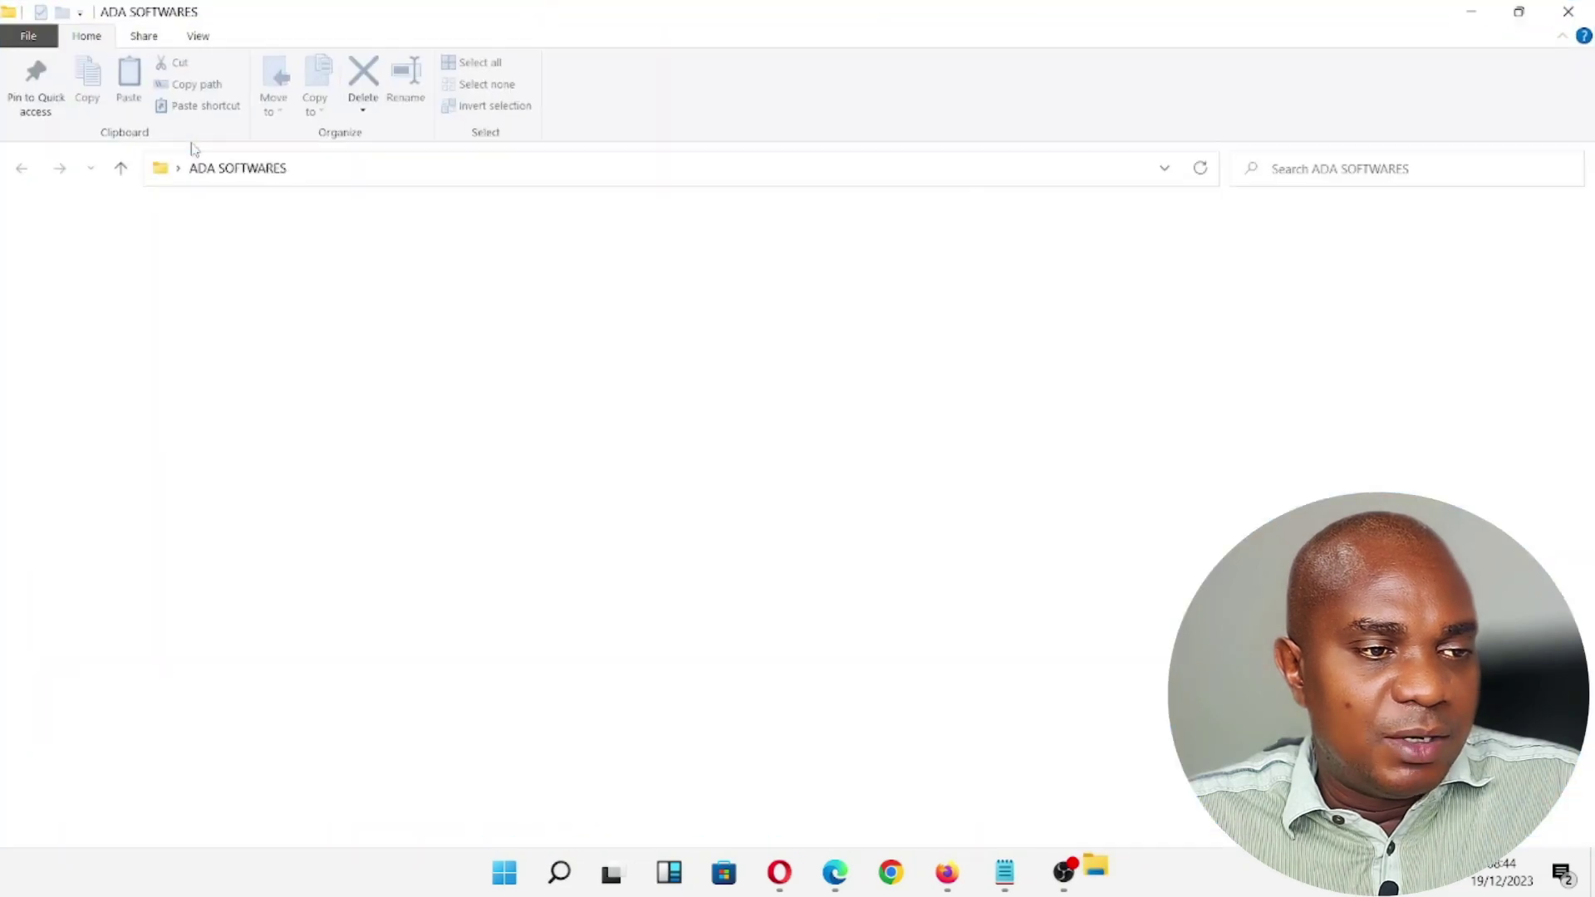
pyautogui.click(96, 281)
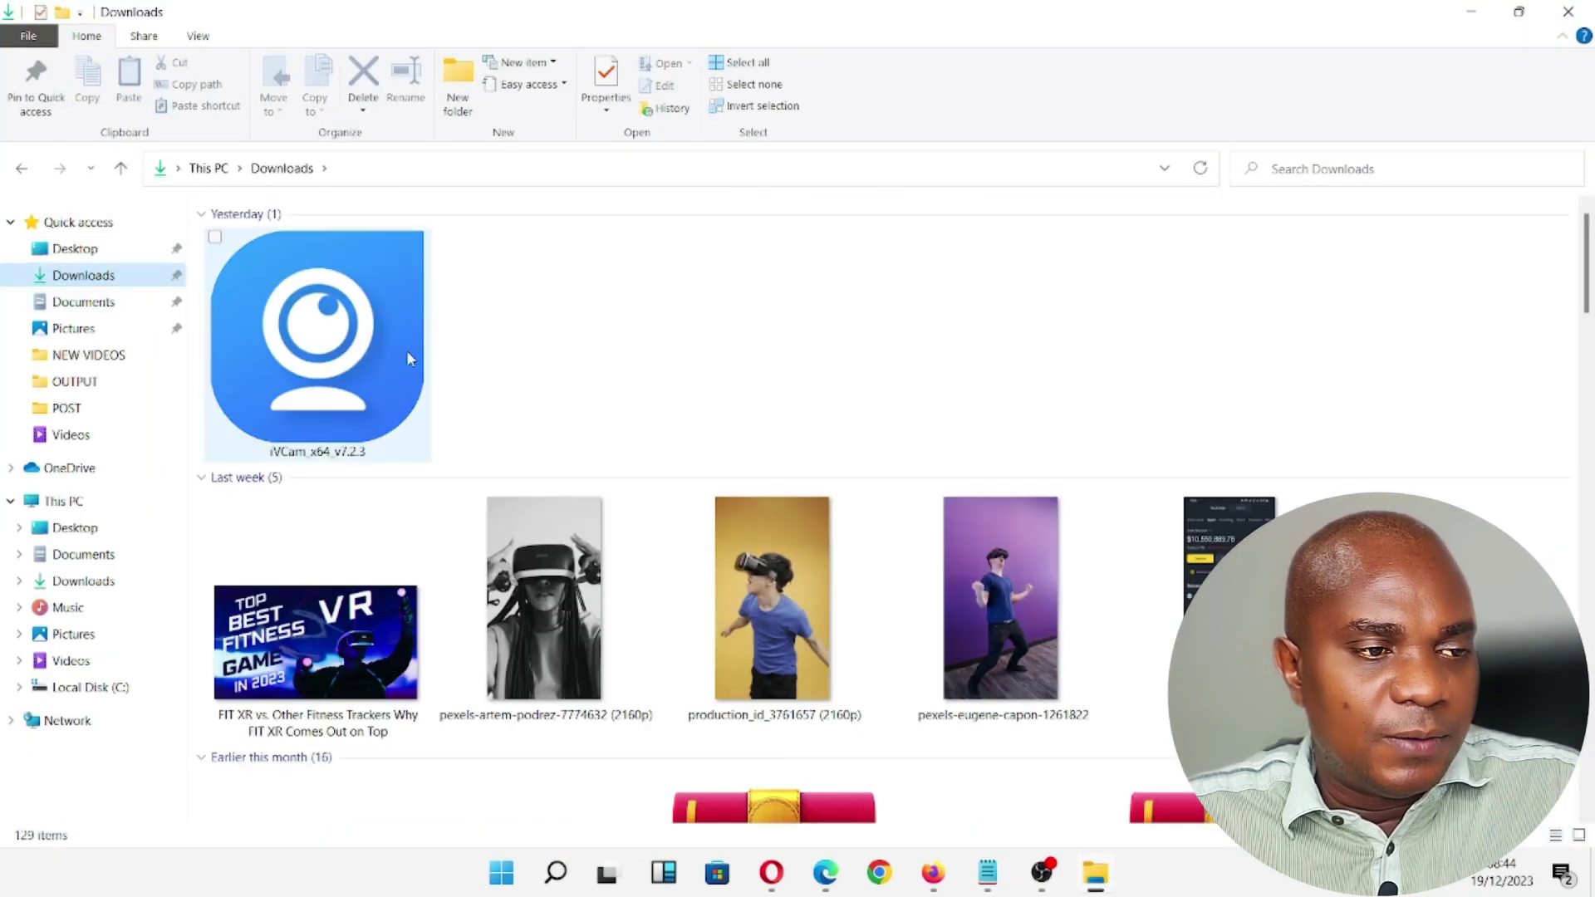
pyautogui.moveTo(334, 346)
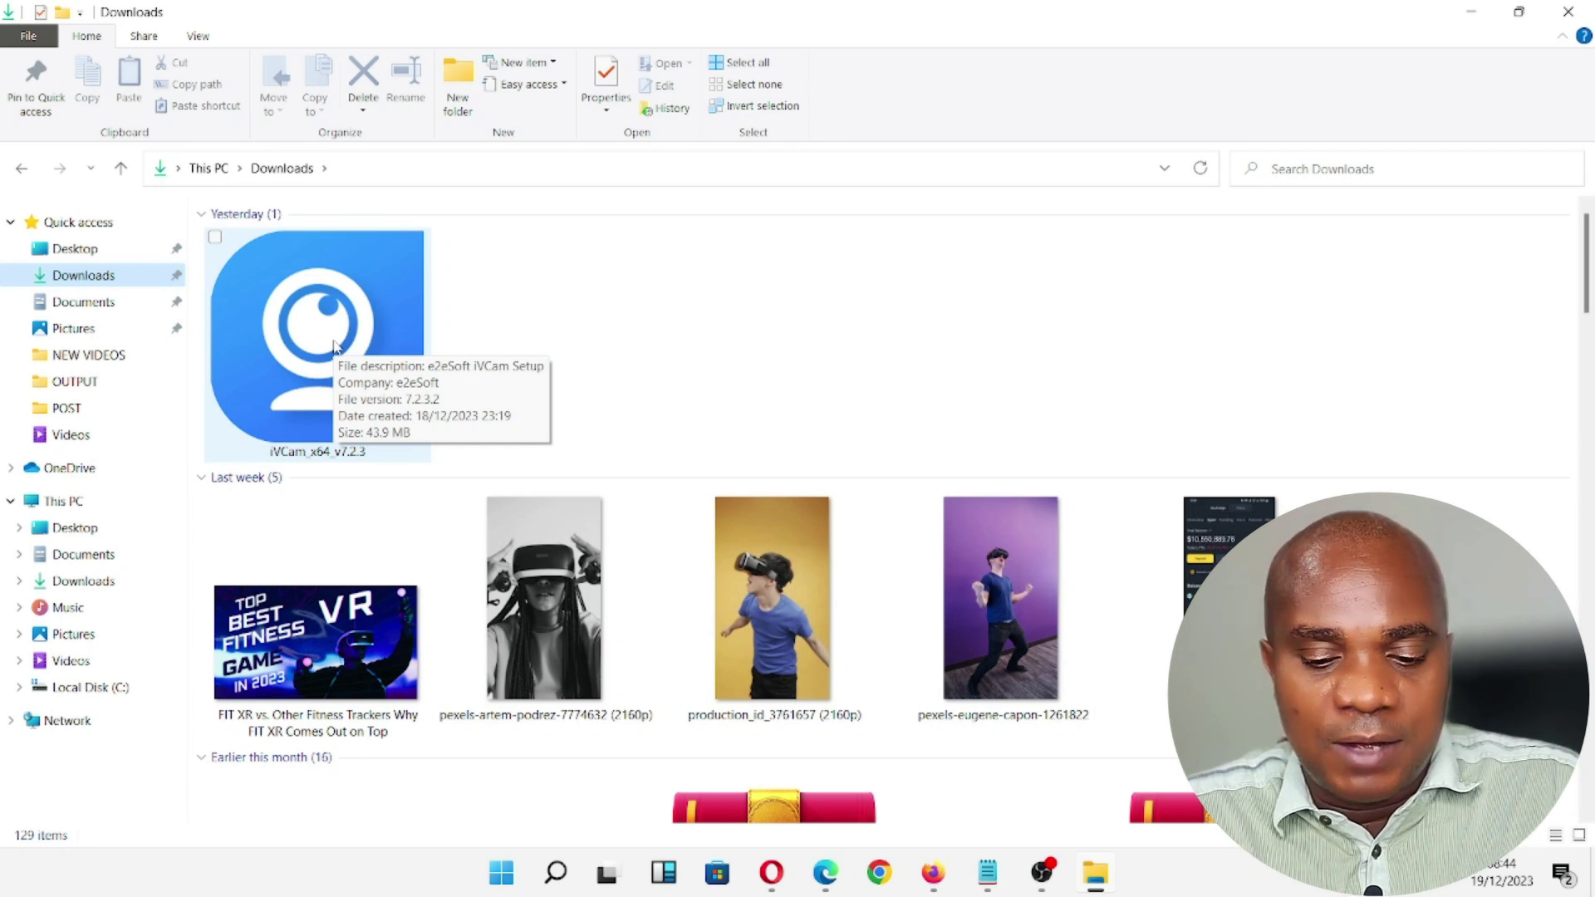
pyautogui.doubleClick(327, 336)
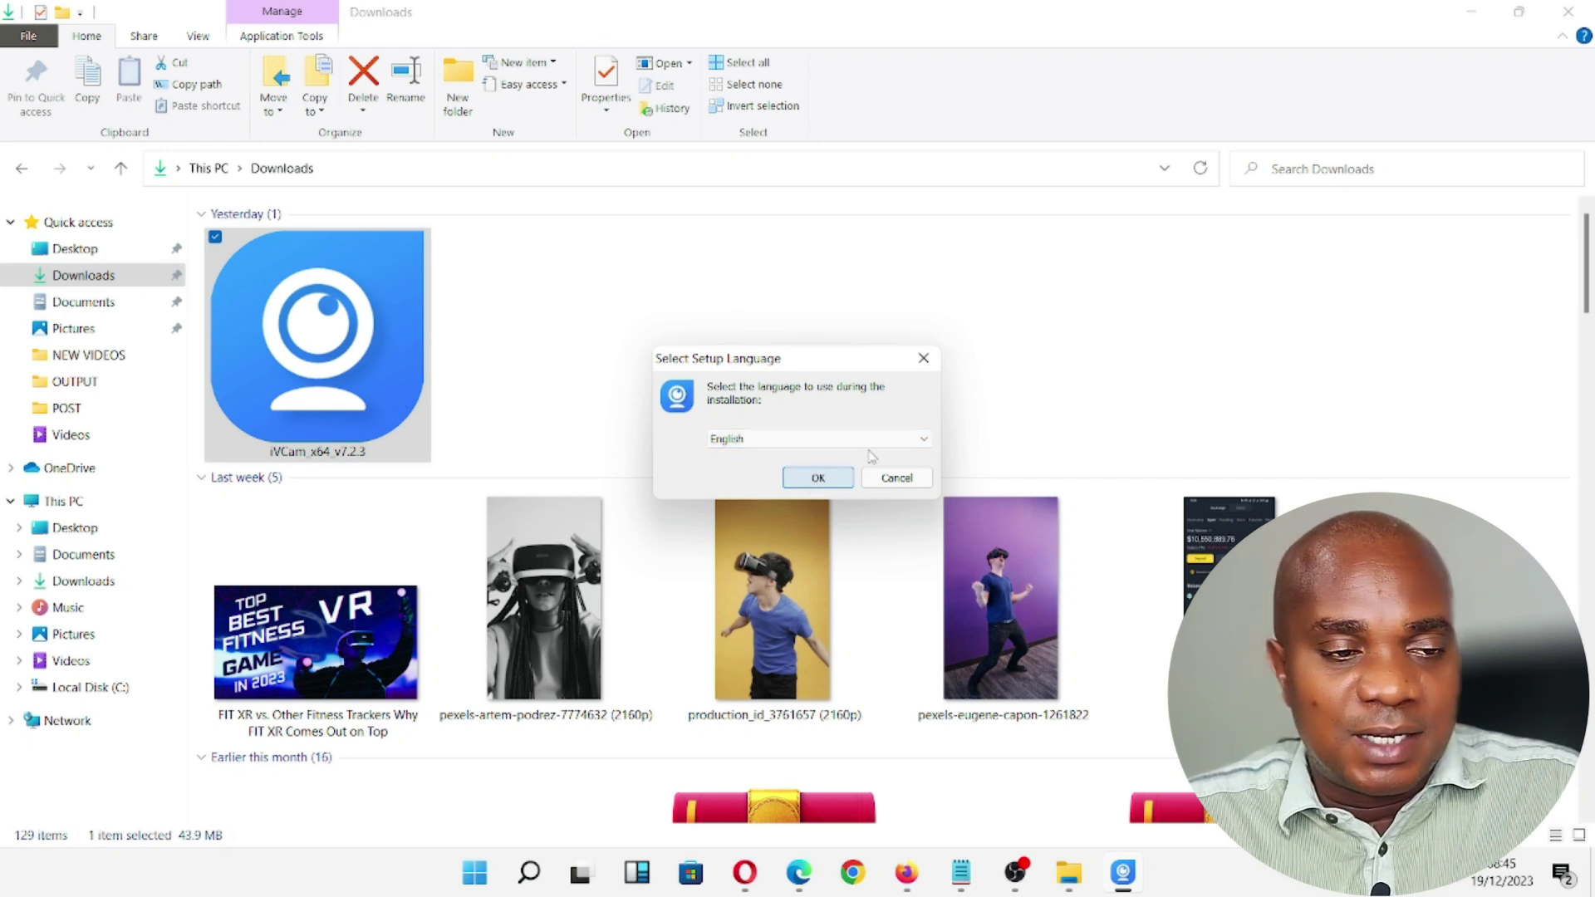
# Step: Choose English as the setup language and accept the iVCam license agreement
pyautogui.click(910, 438)
pyautogui.click(861, 408)
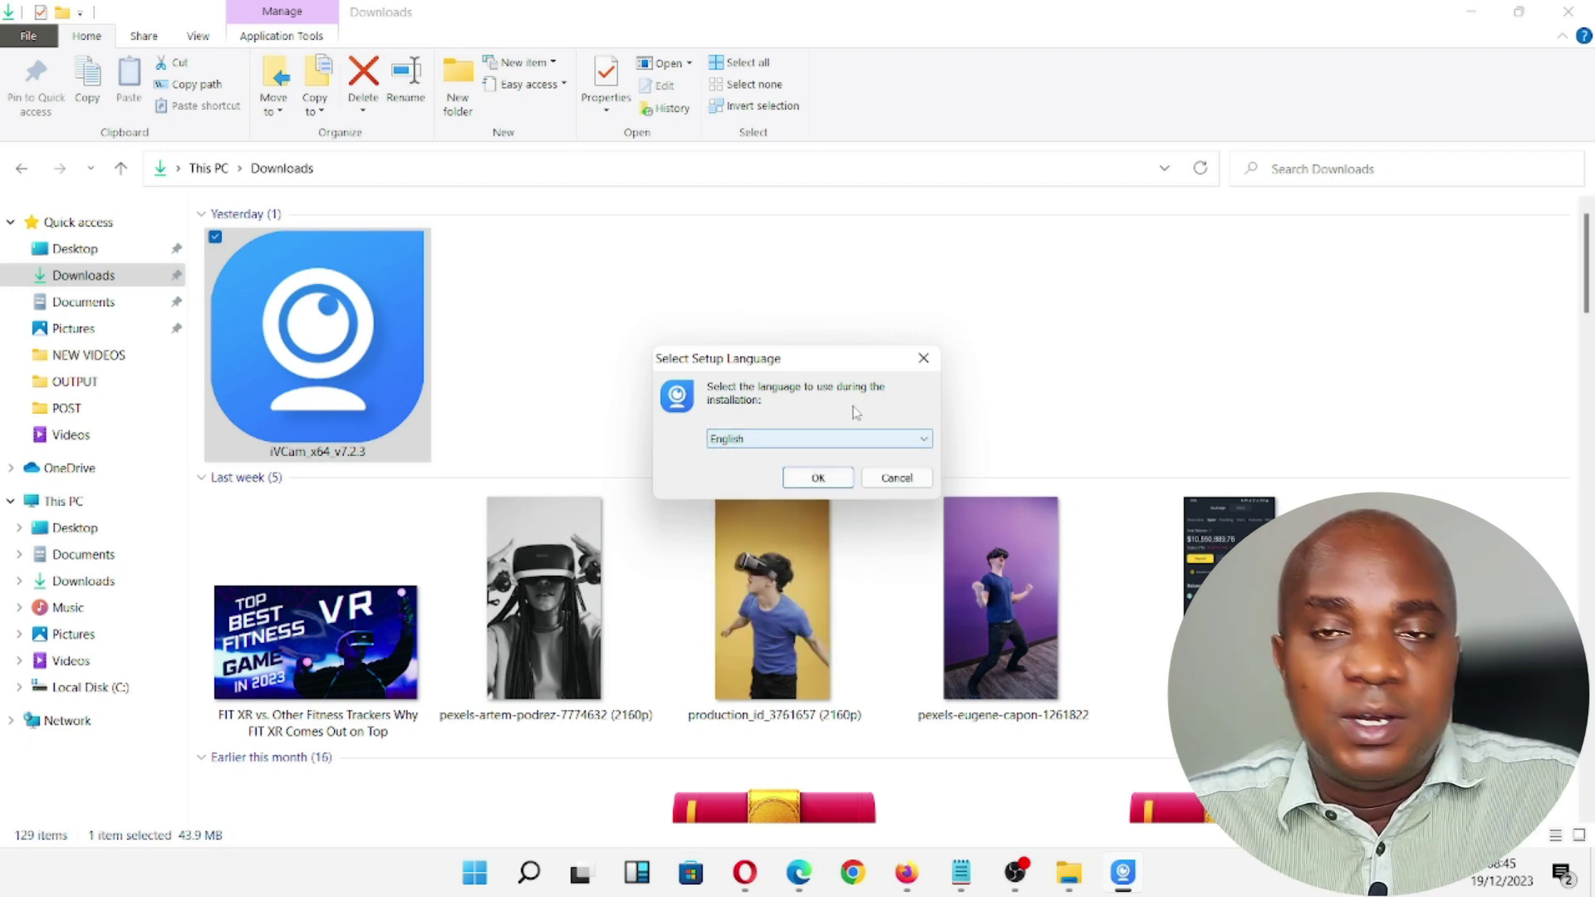
pyautogui.click(827, 483)
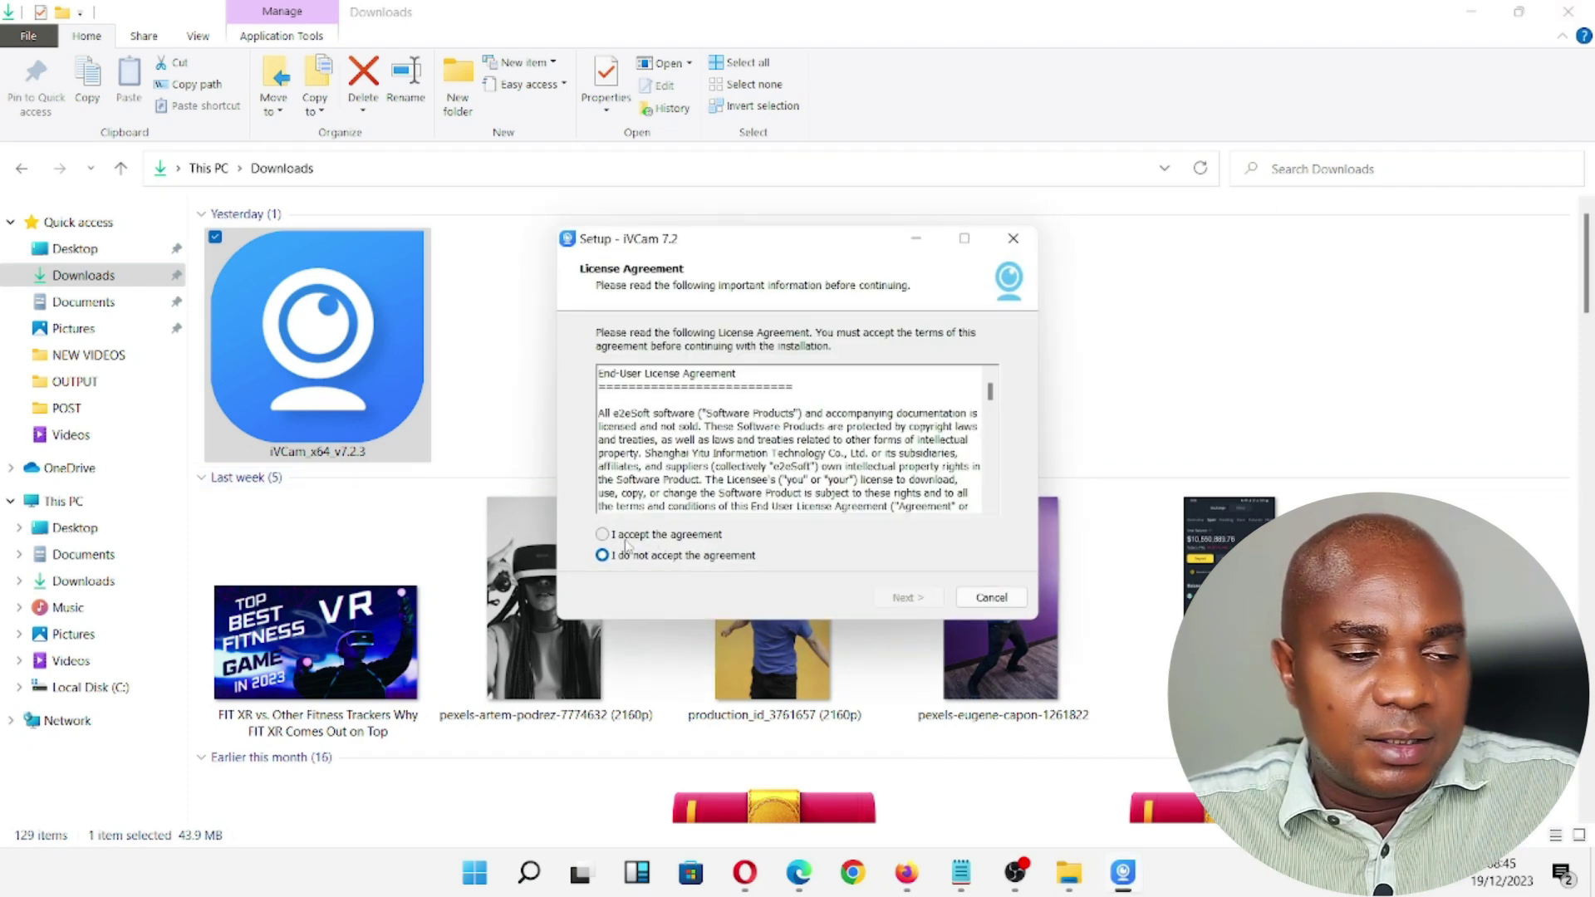
pyautogui.click(604, 535)
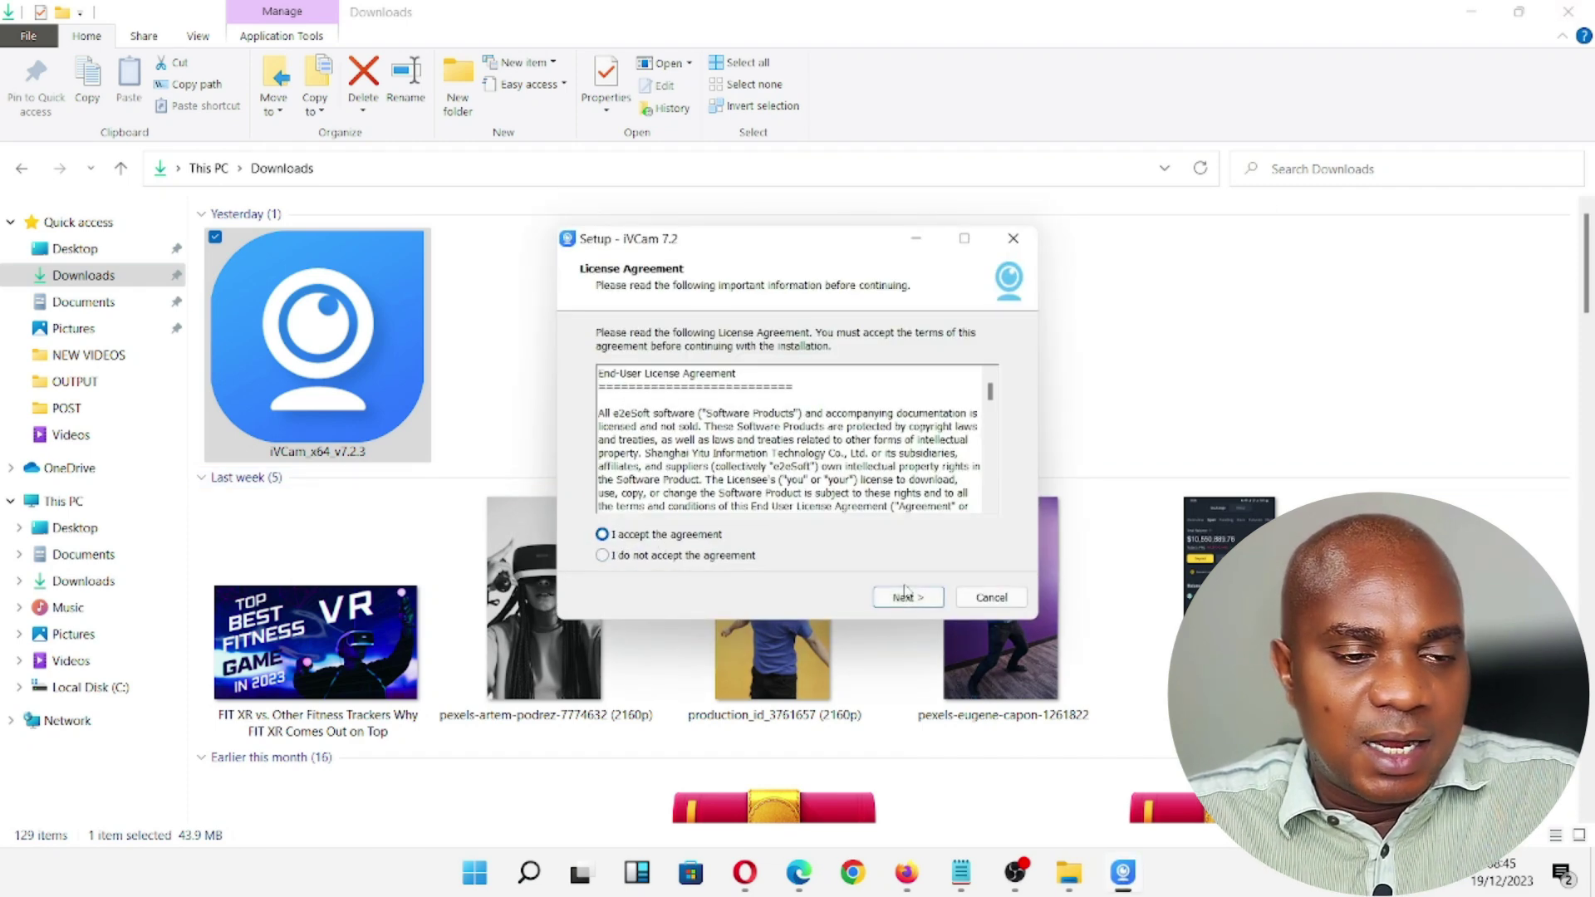
pyautogui.click(905, 599)
# Step: Install iVCam with the default folders and only a desktop shortcut as additional task, and minimize the file window
pyautogui.click(906, 599)
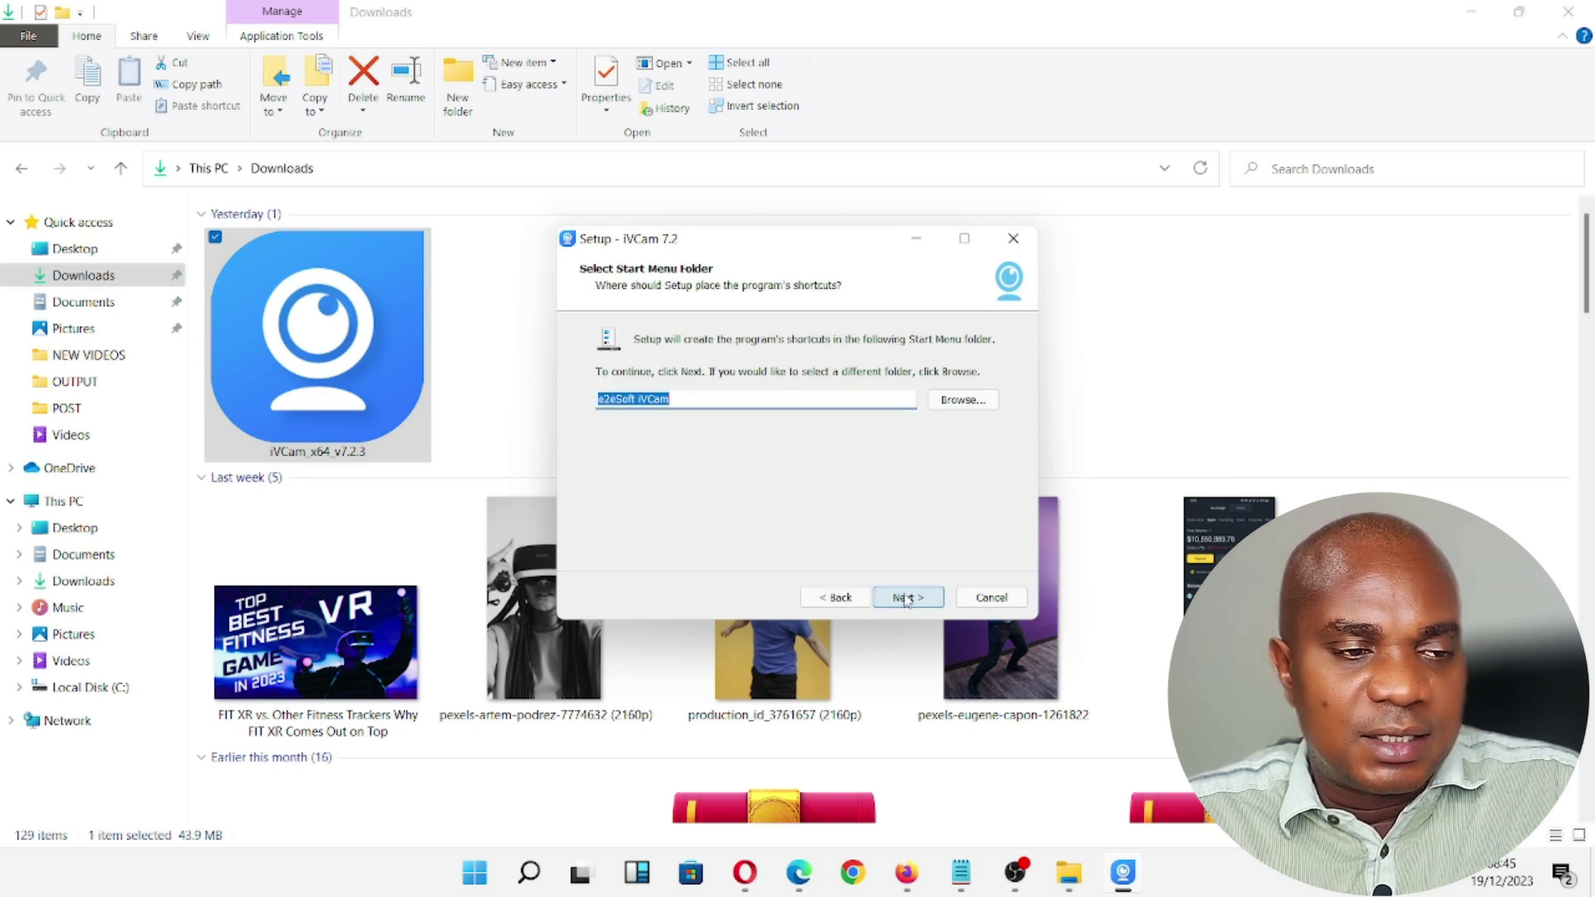
pyautogui.click(909, 596)
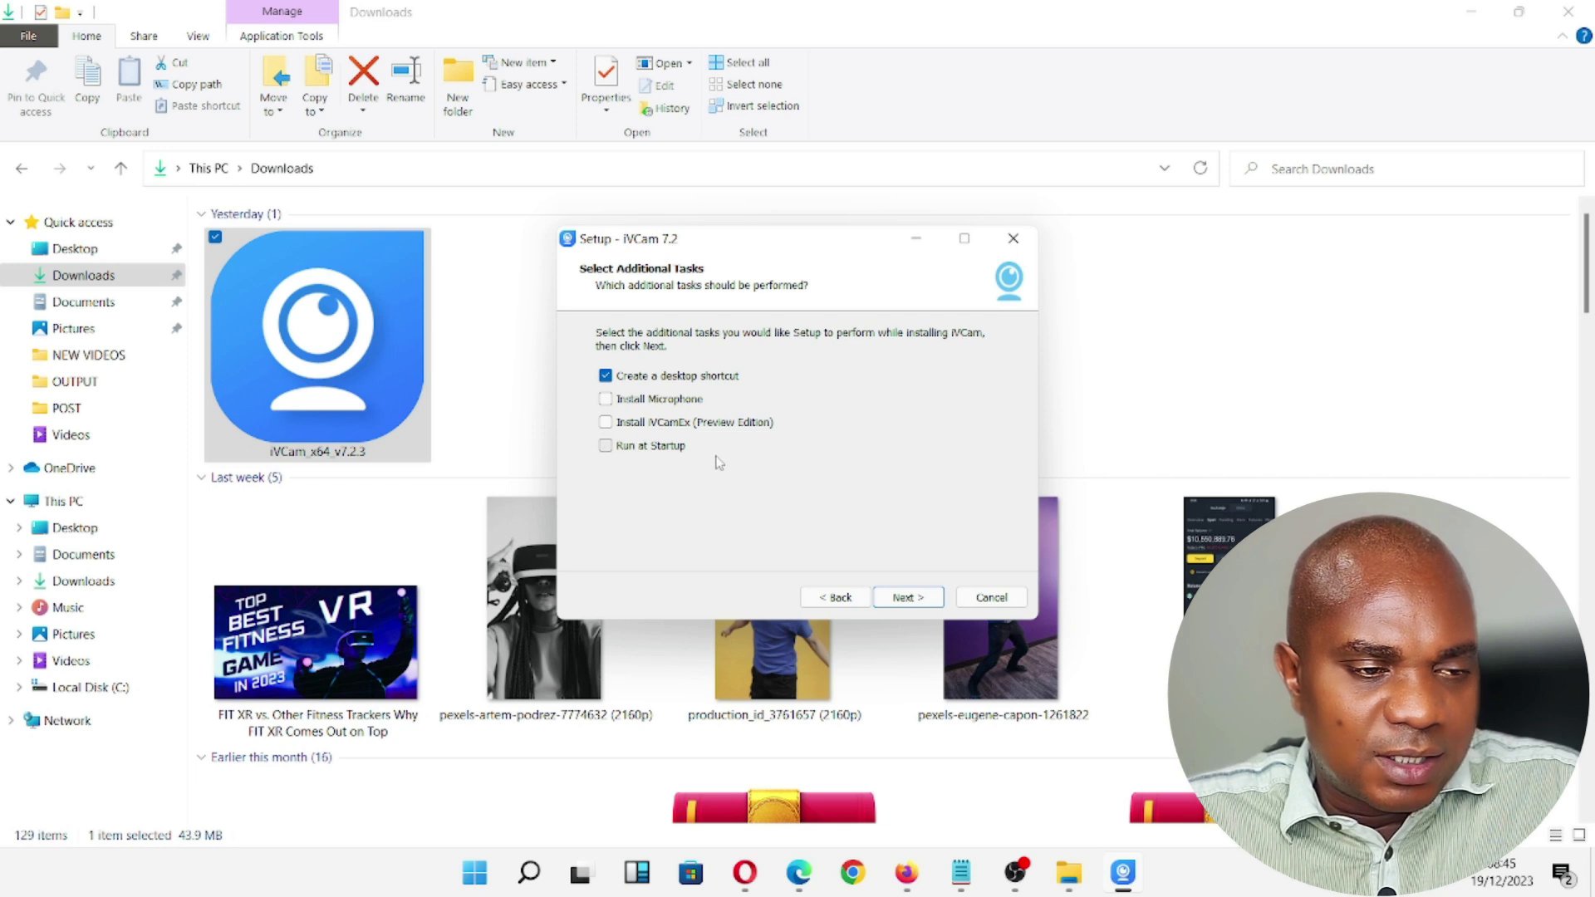
pyautogui.click(922, 601)
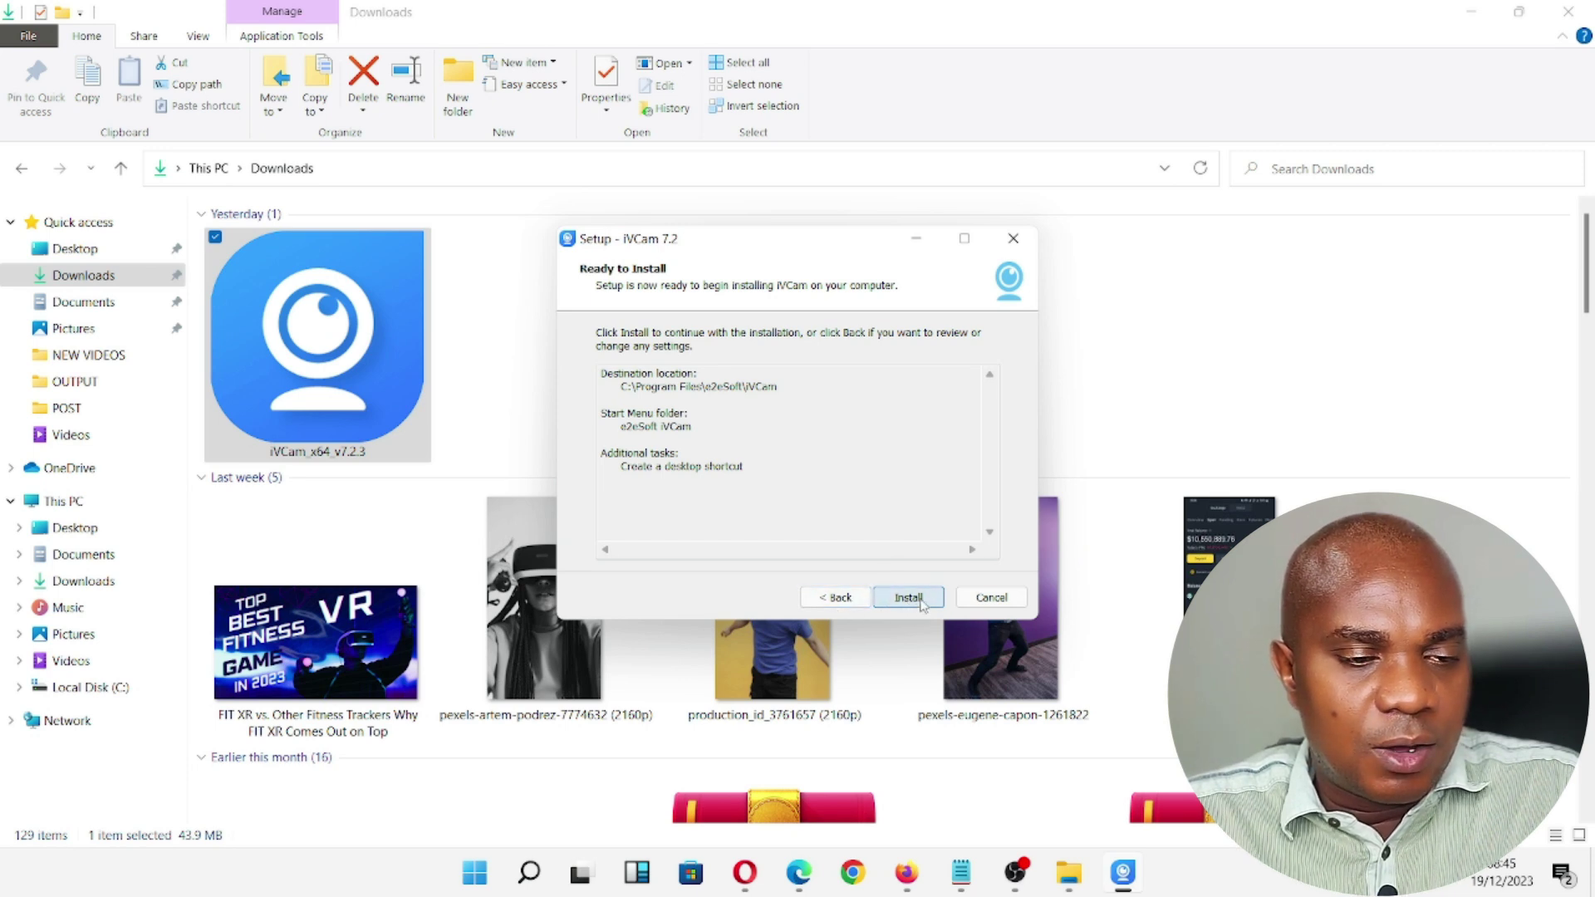
pyautogui.click(920, 604)
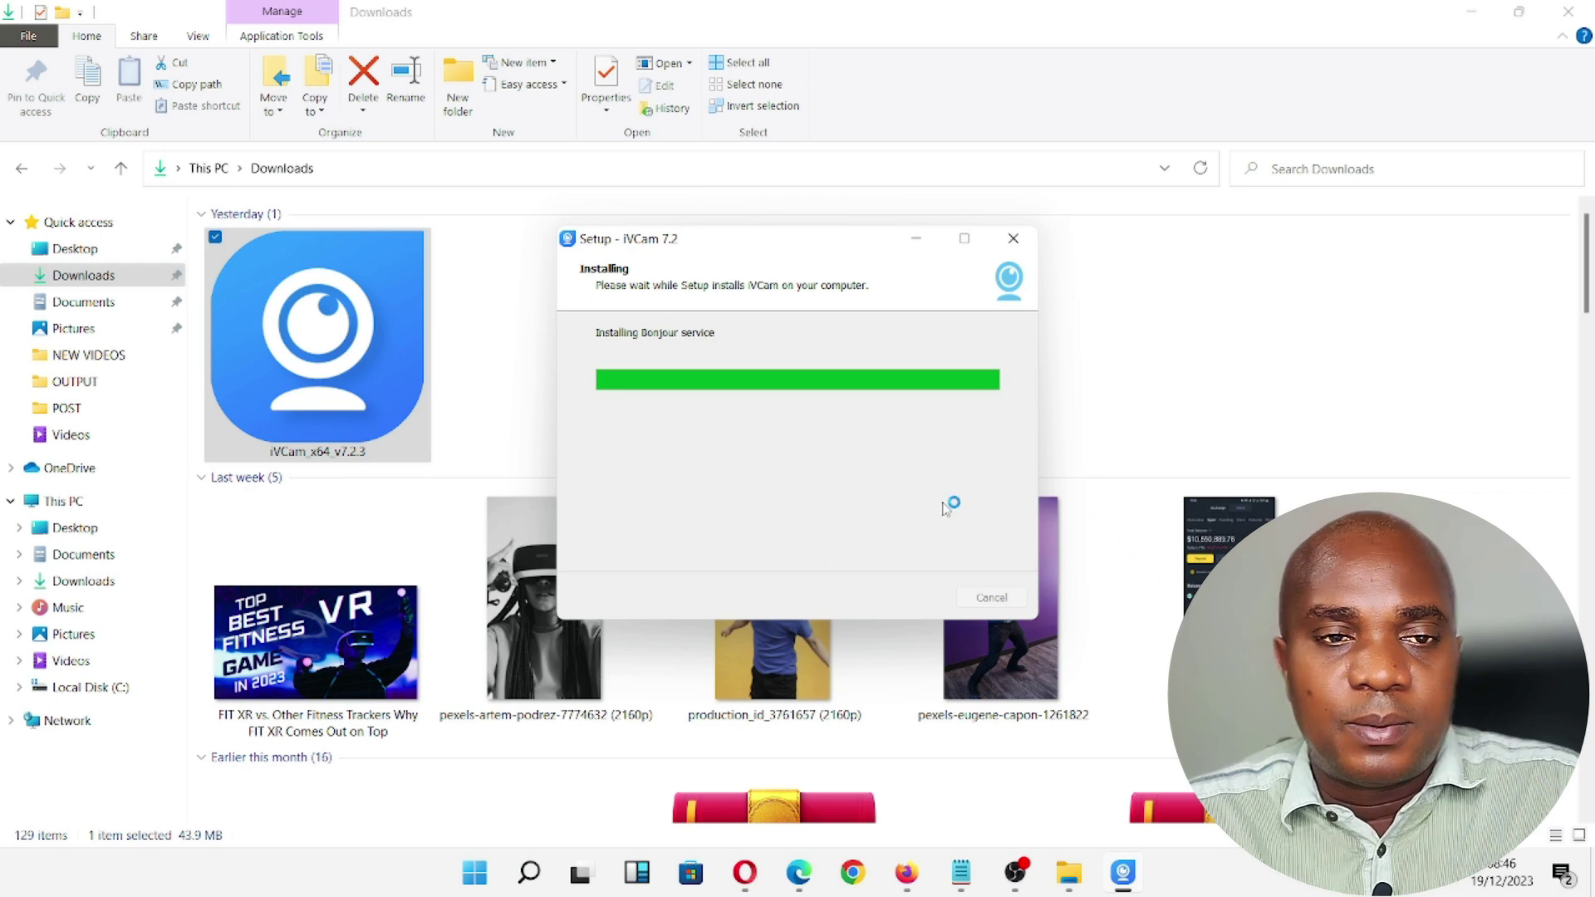
pyautogui.click(1472, 11)
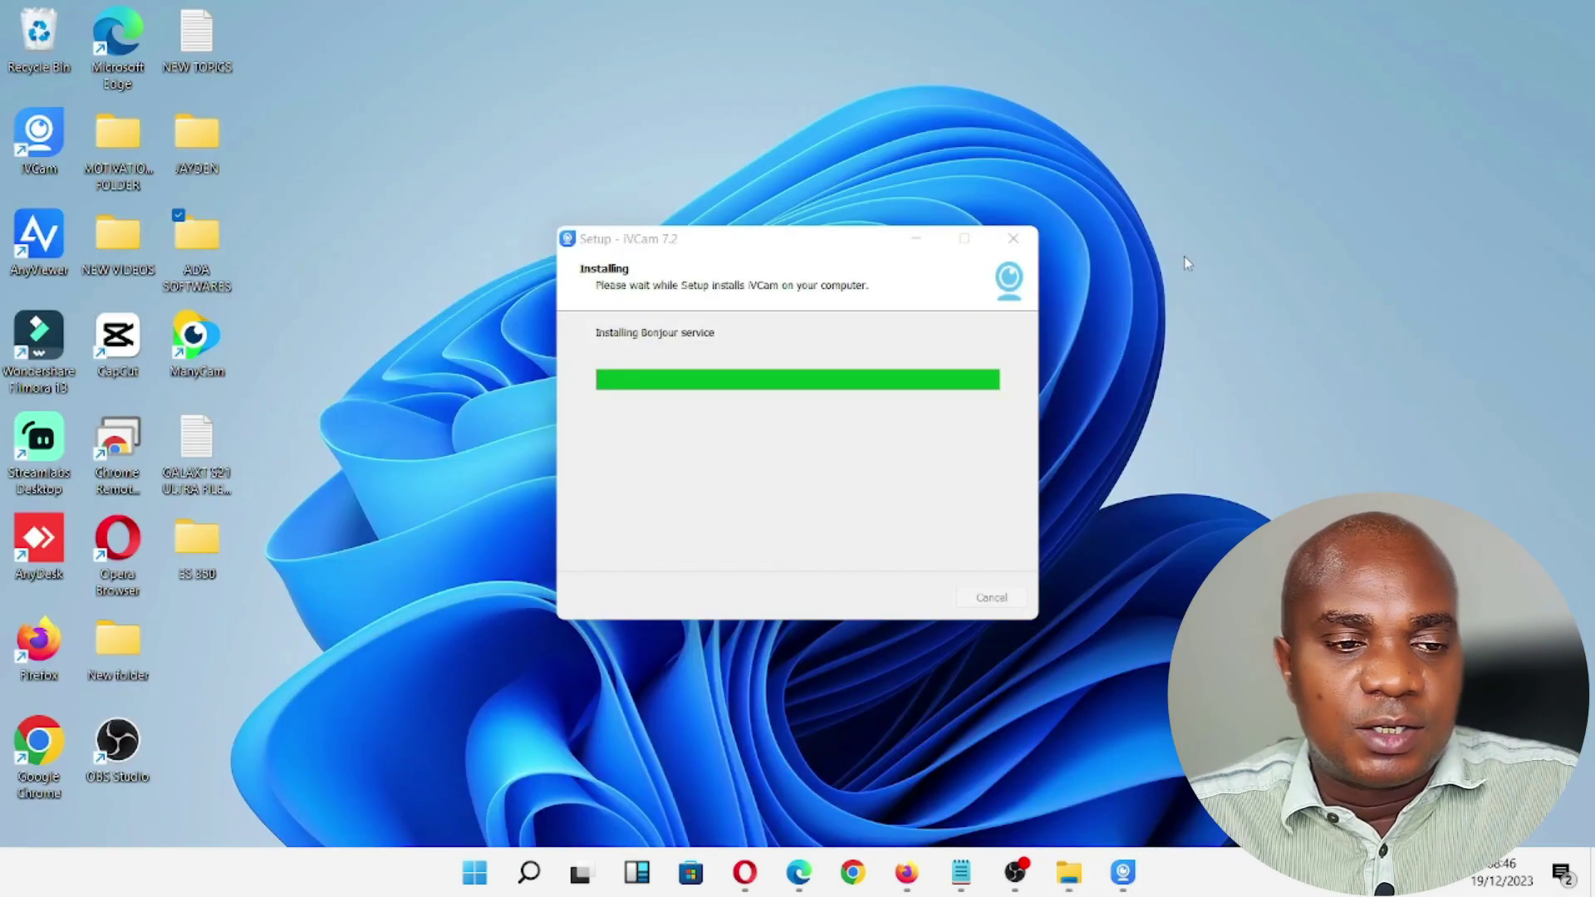
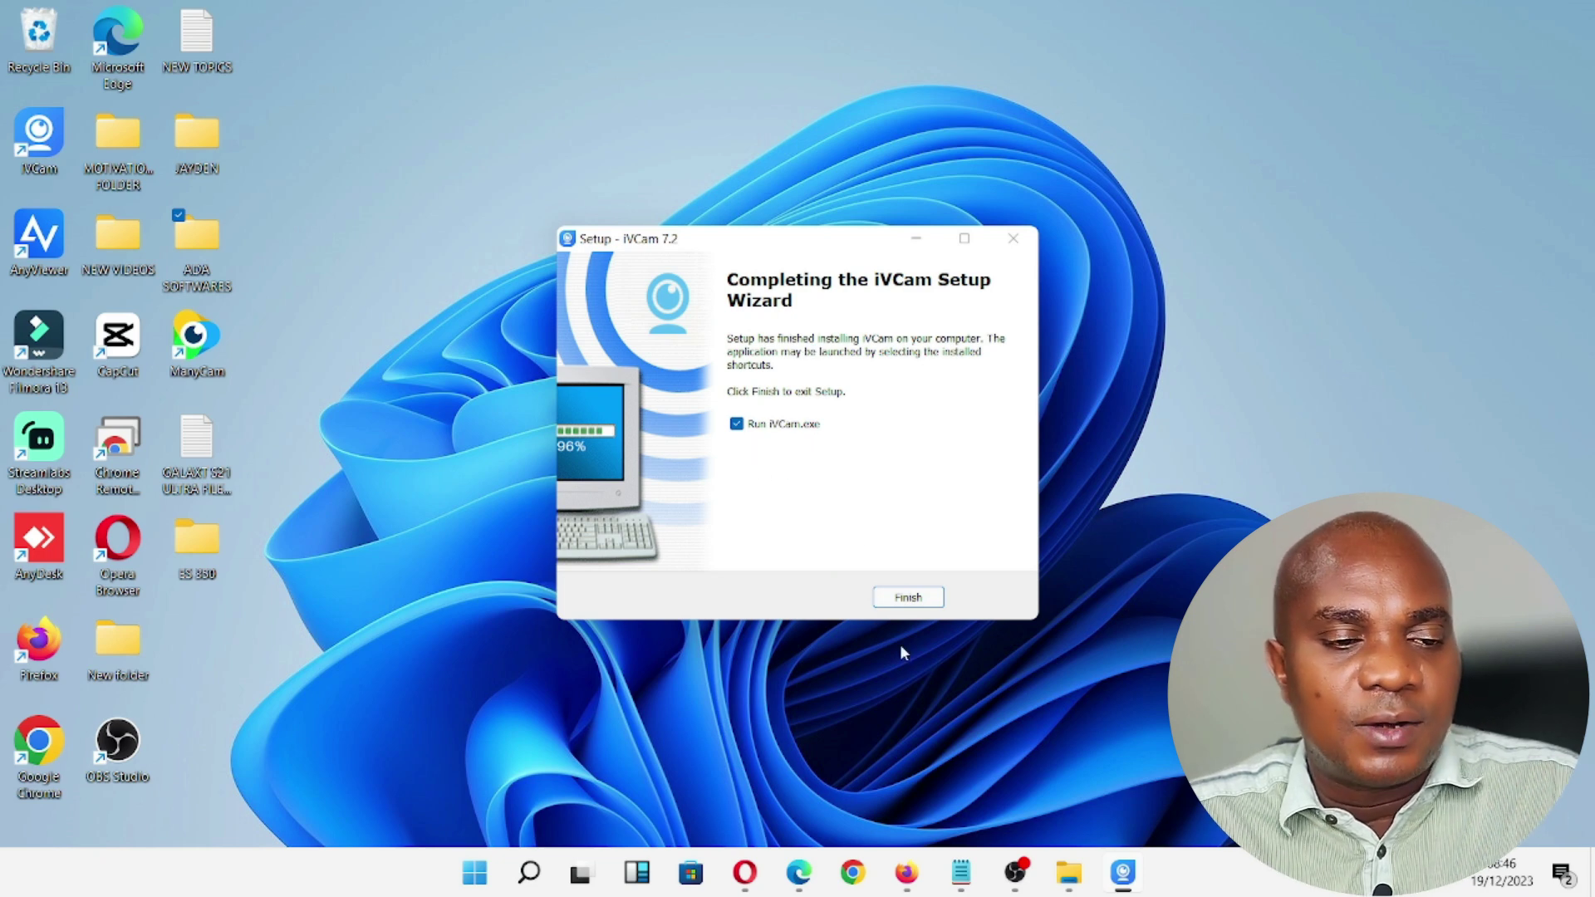
# Step: Finish the setup with iVCam.exe set to run, allow it through the firewall on public networks and dismiss the iTunes notice
pyautogui.click(914, 599)
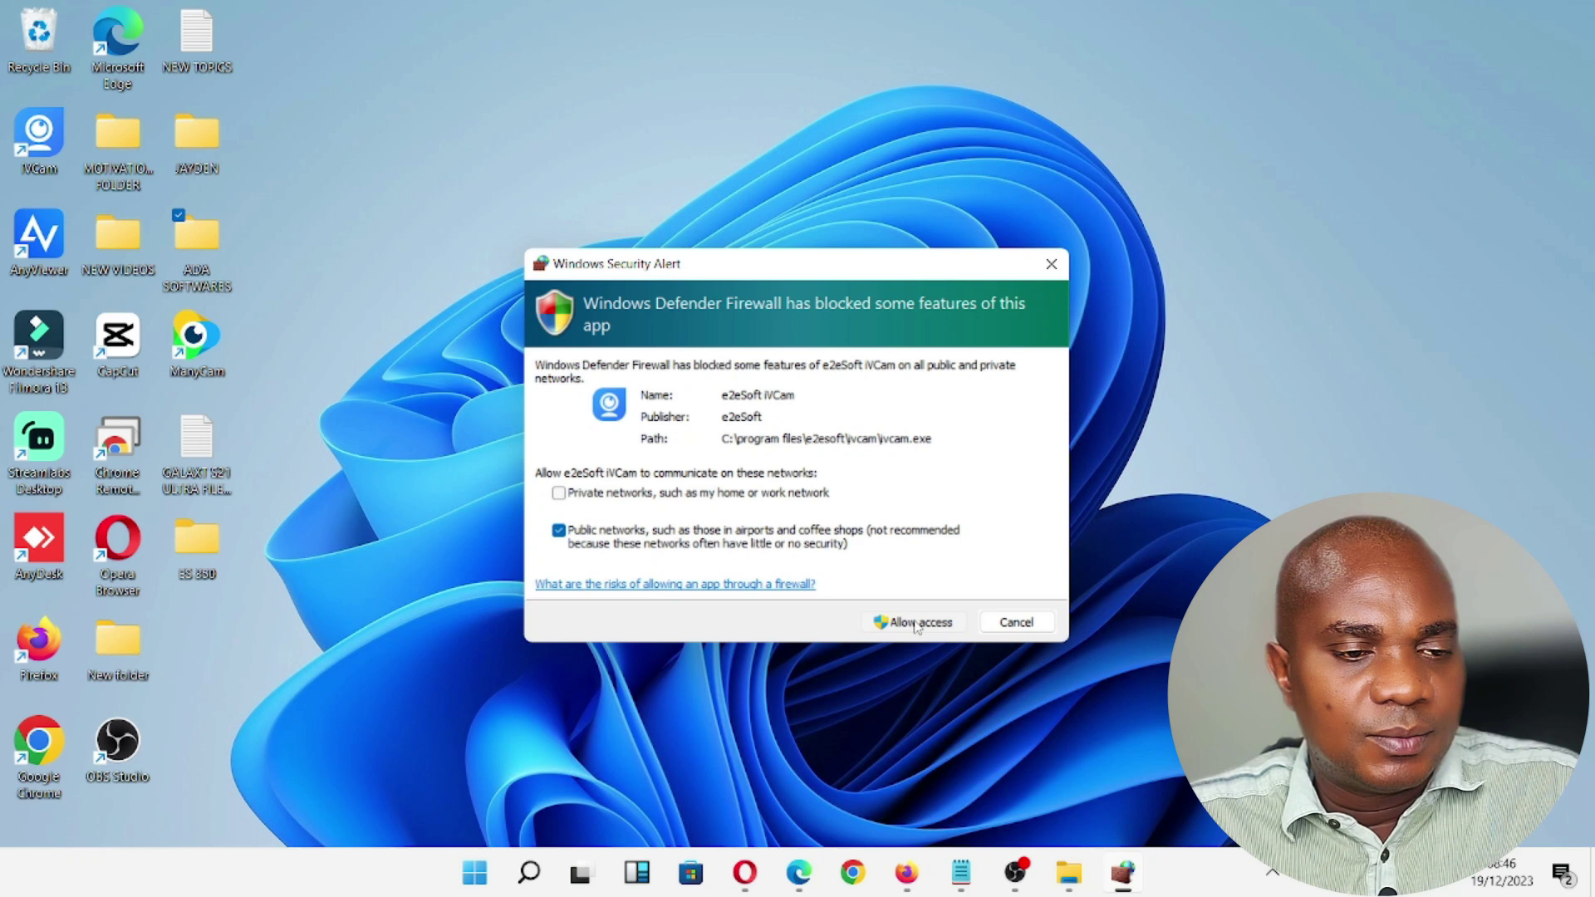
pyautogui.click(917, 624)
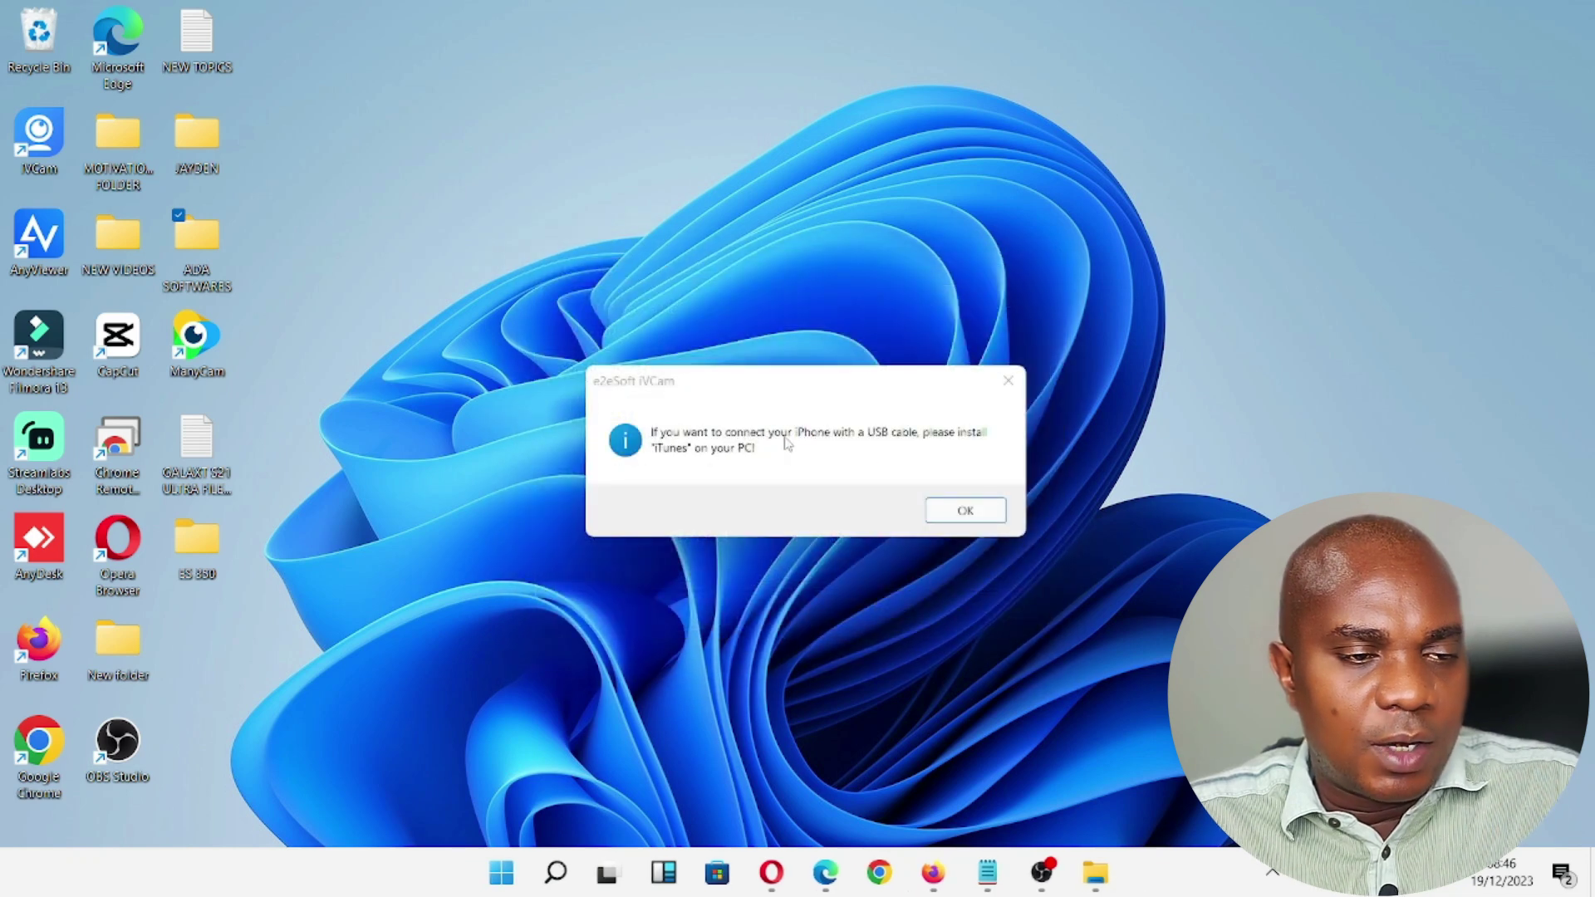
pyautogui.click(964, 510)
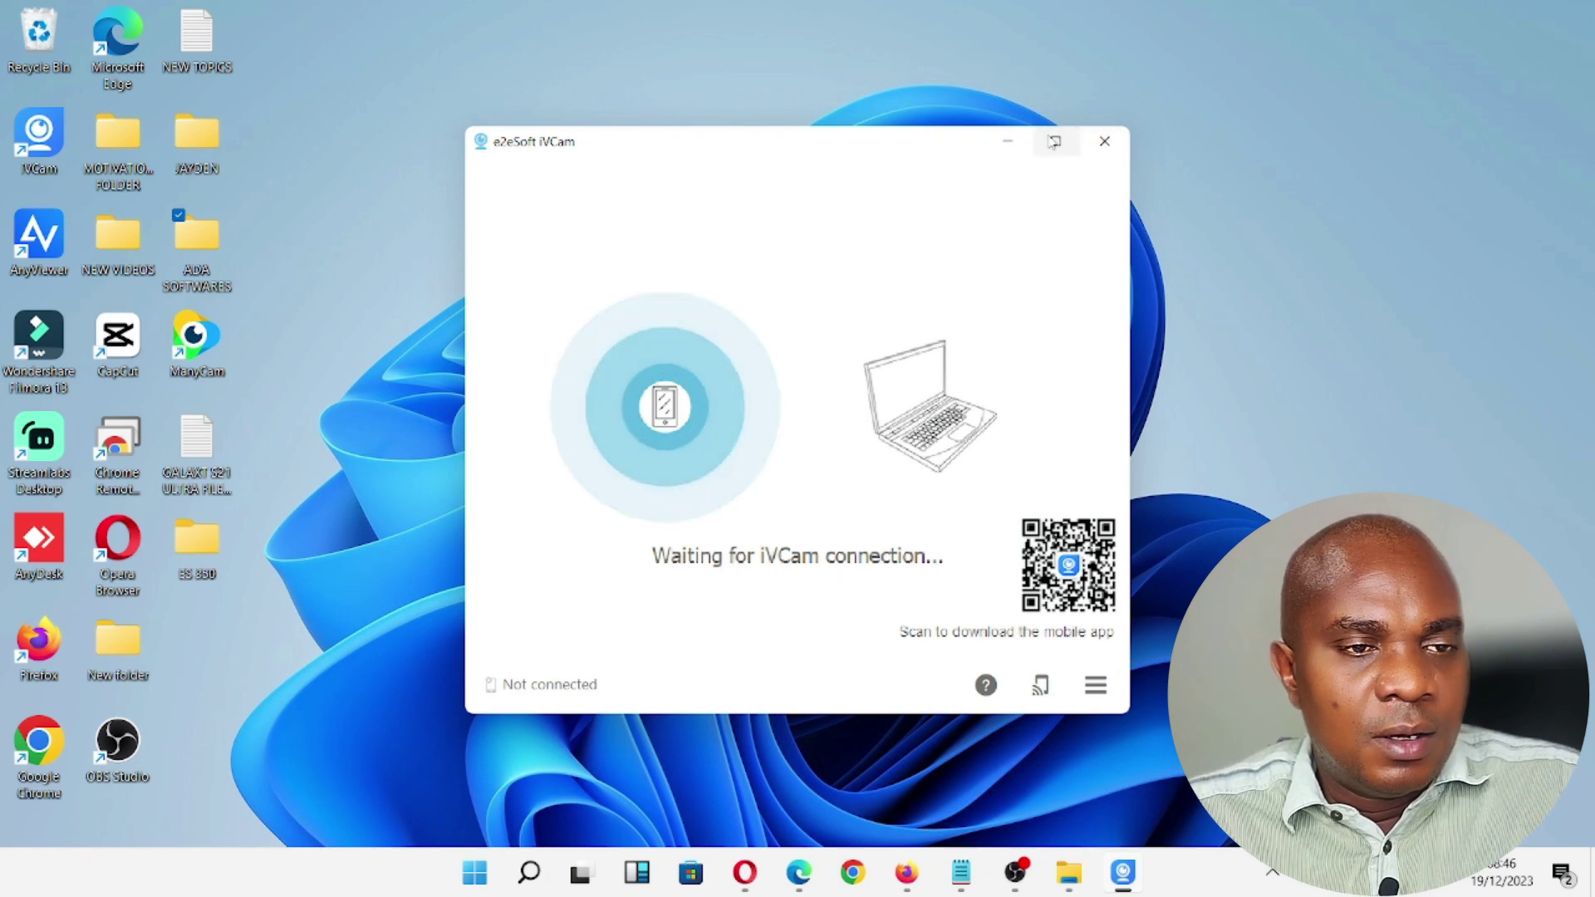
pyautogui.click(1053, 142)
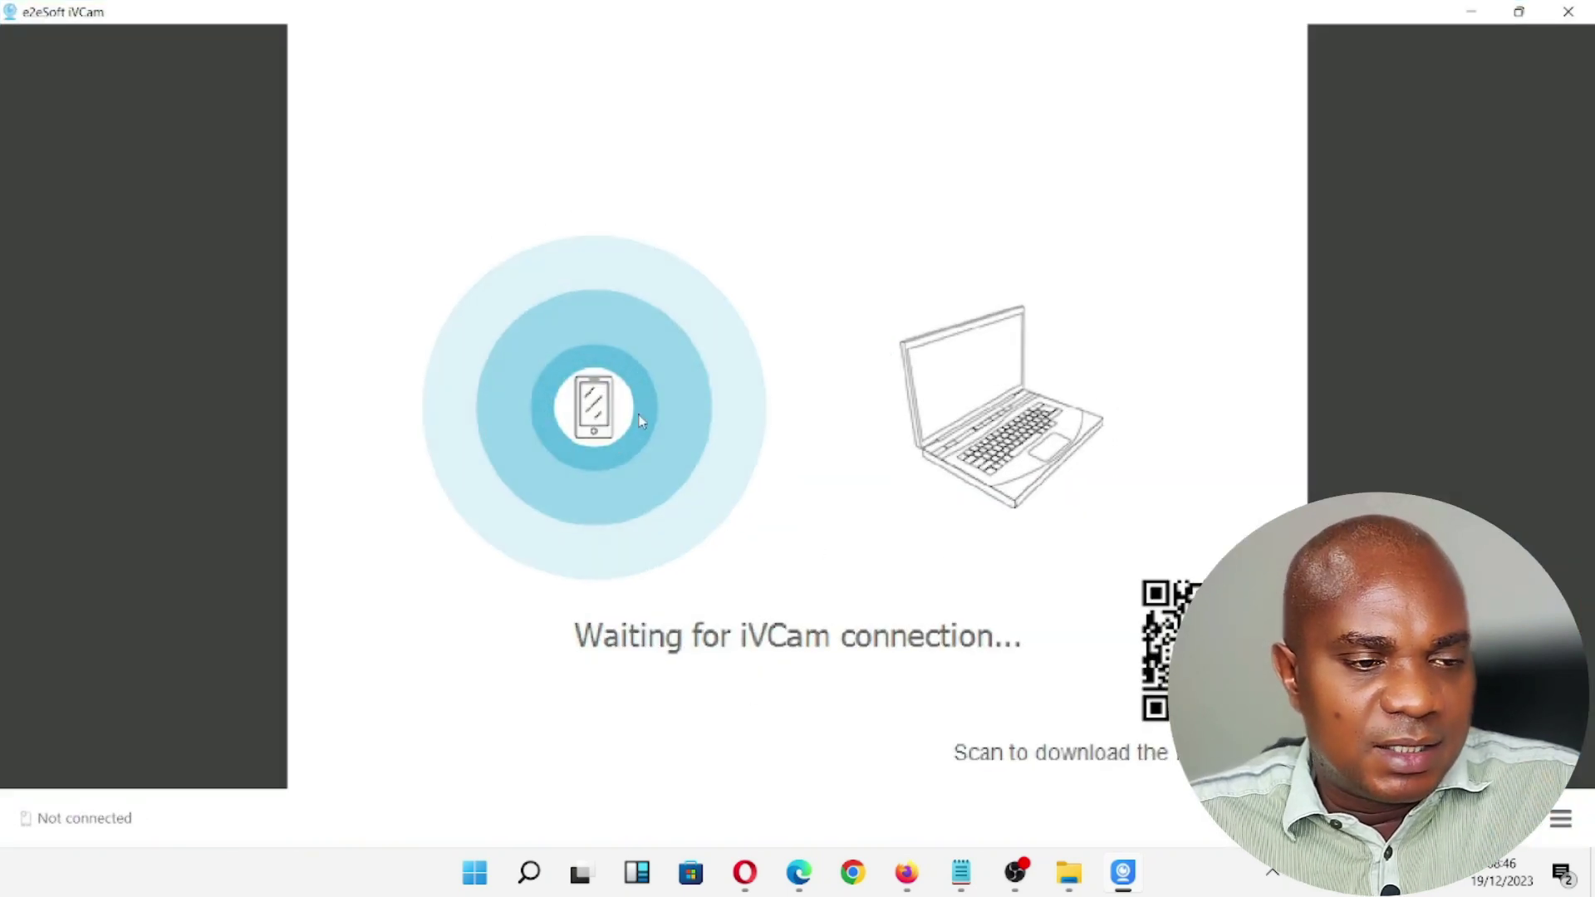
pyautogui.click(1519, 12)
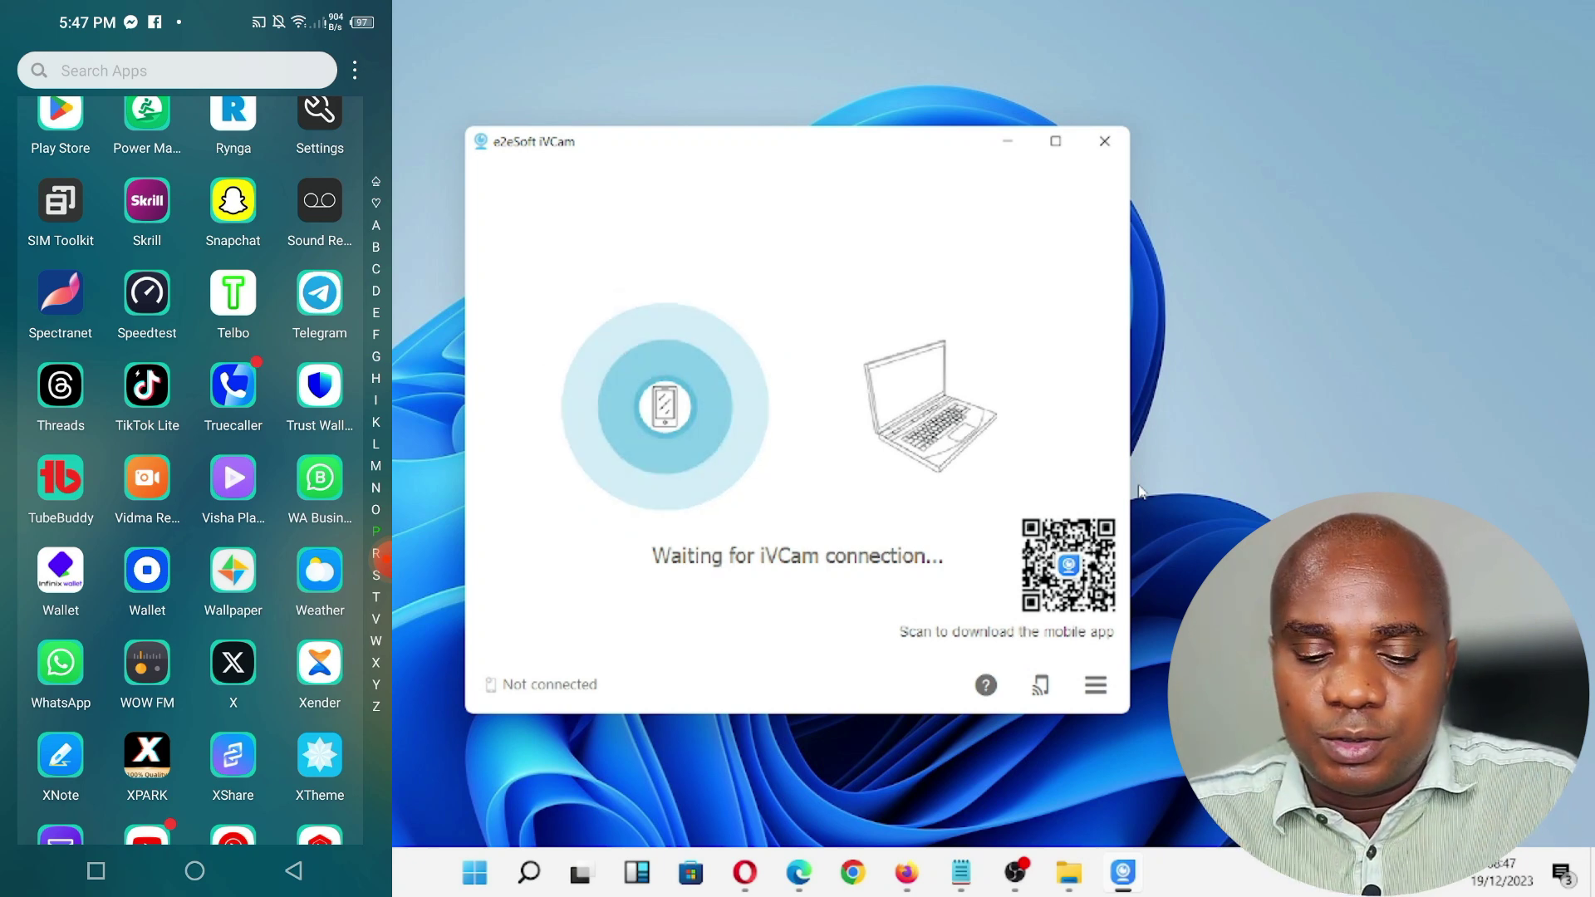
# Step: Open the Play Store on the phone and search for "ivcam webcam"
pyautogui.scroll(15, 190, 466)
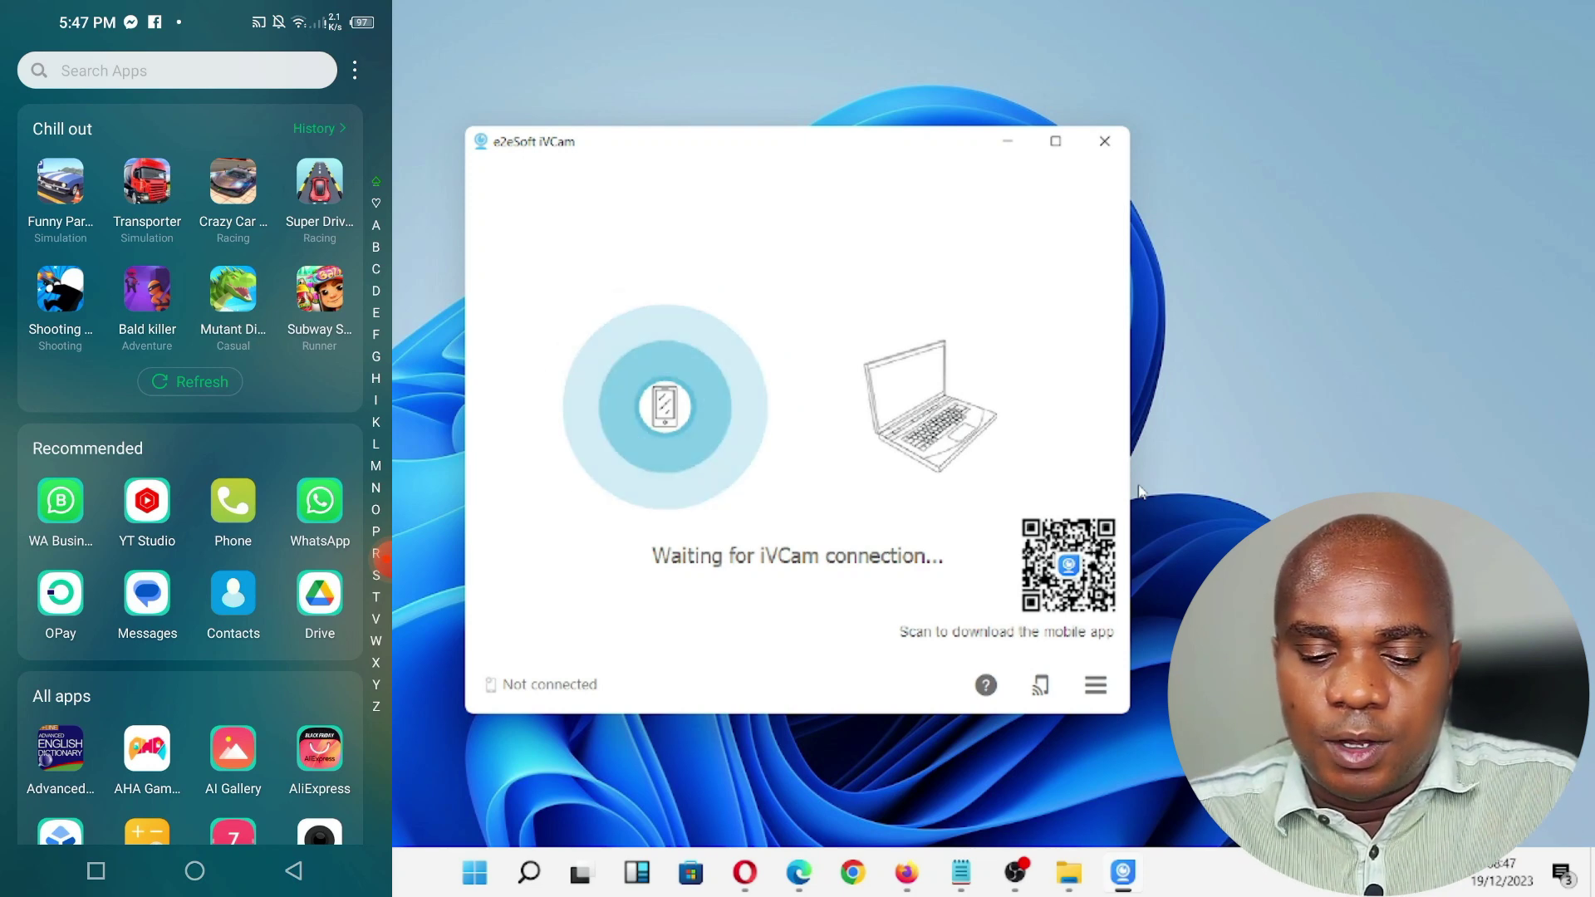
pyautogui.scroll(-15, 190, 466)
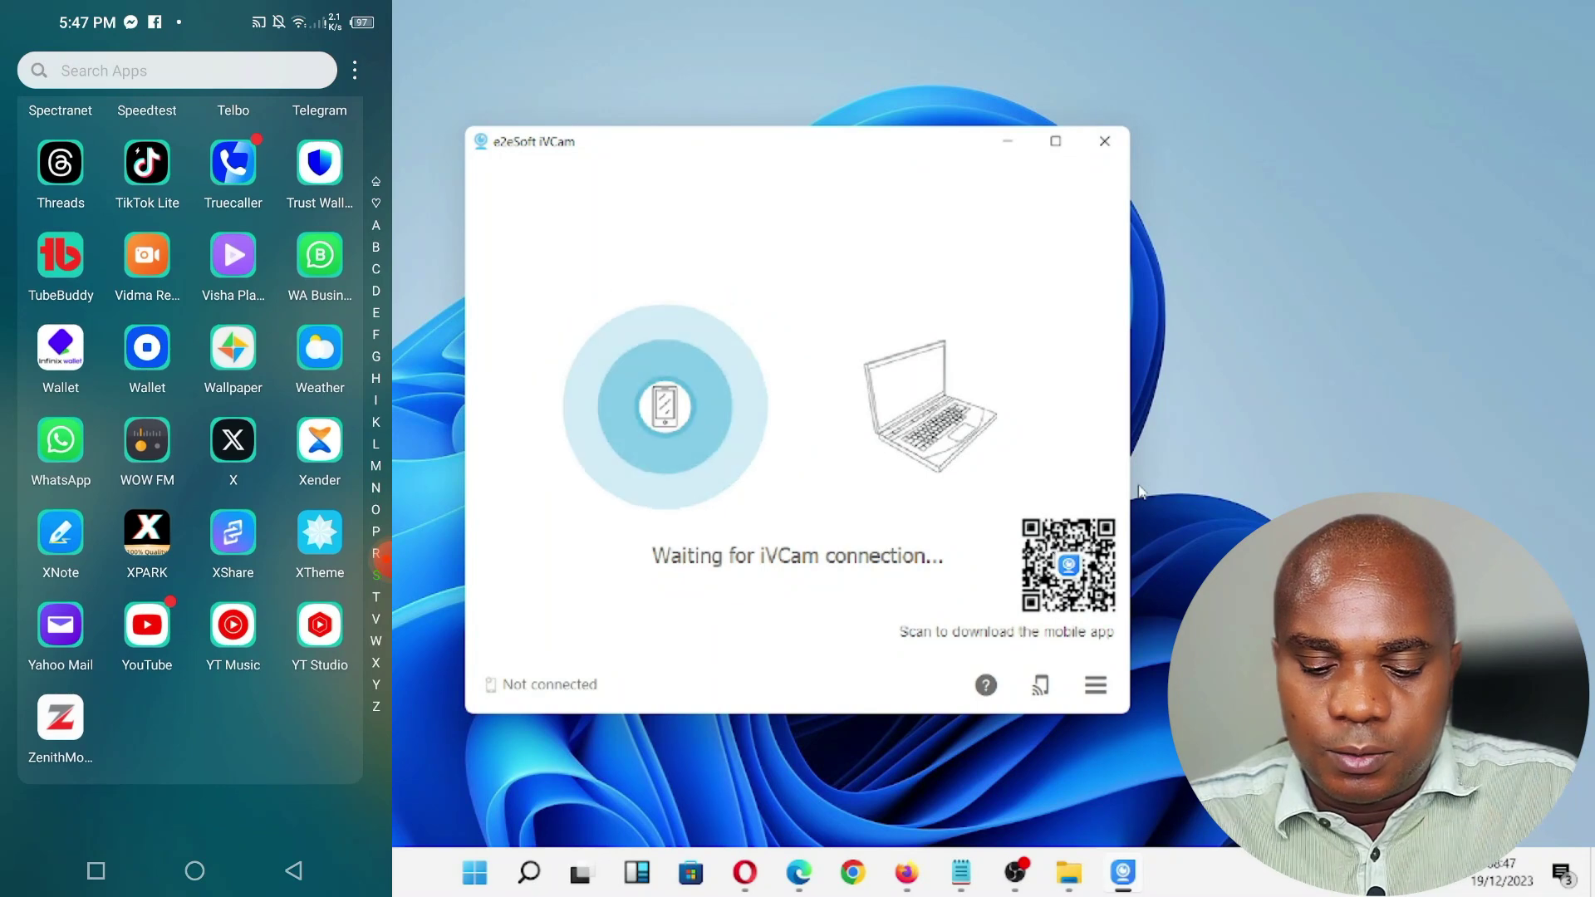
pyautogui.click(294, 871)
pyautogui.click(344, 811)
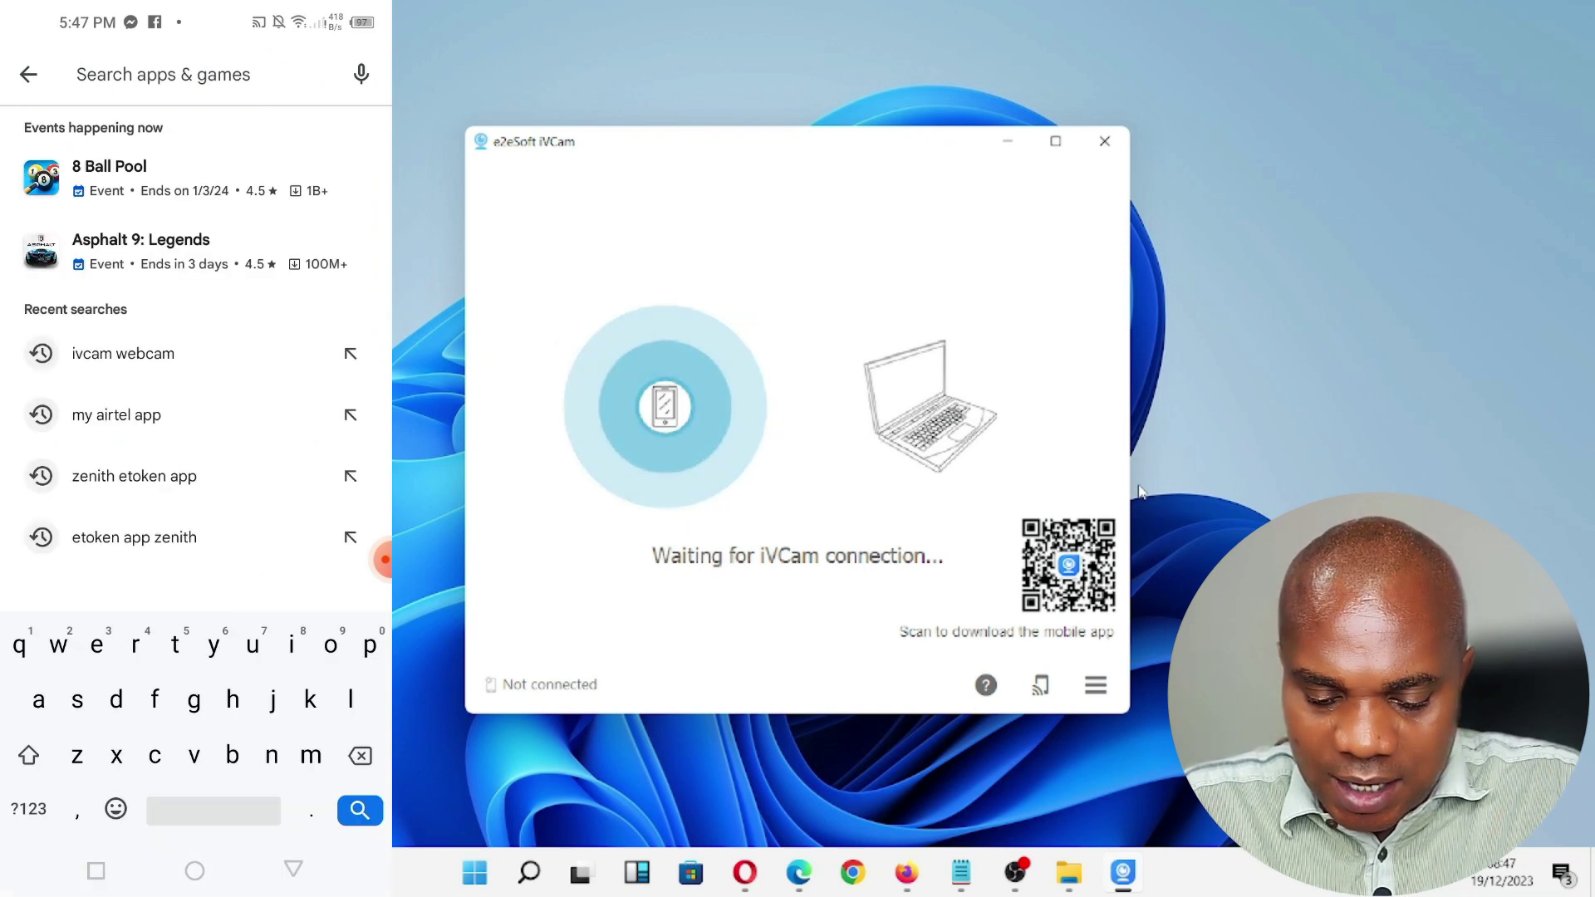
pyautogui.write('iv')
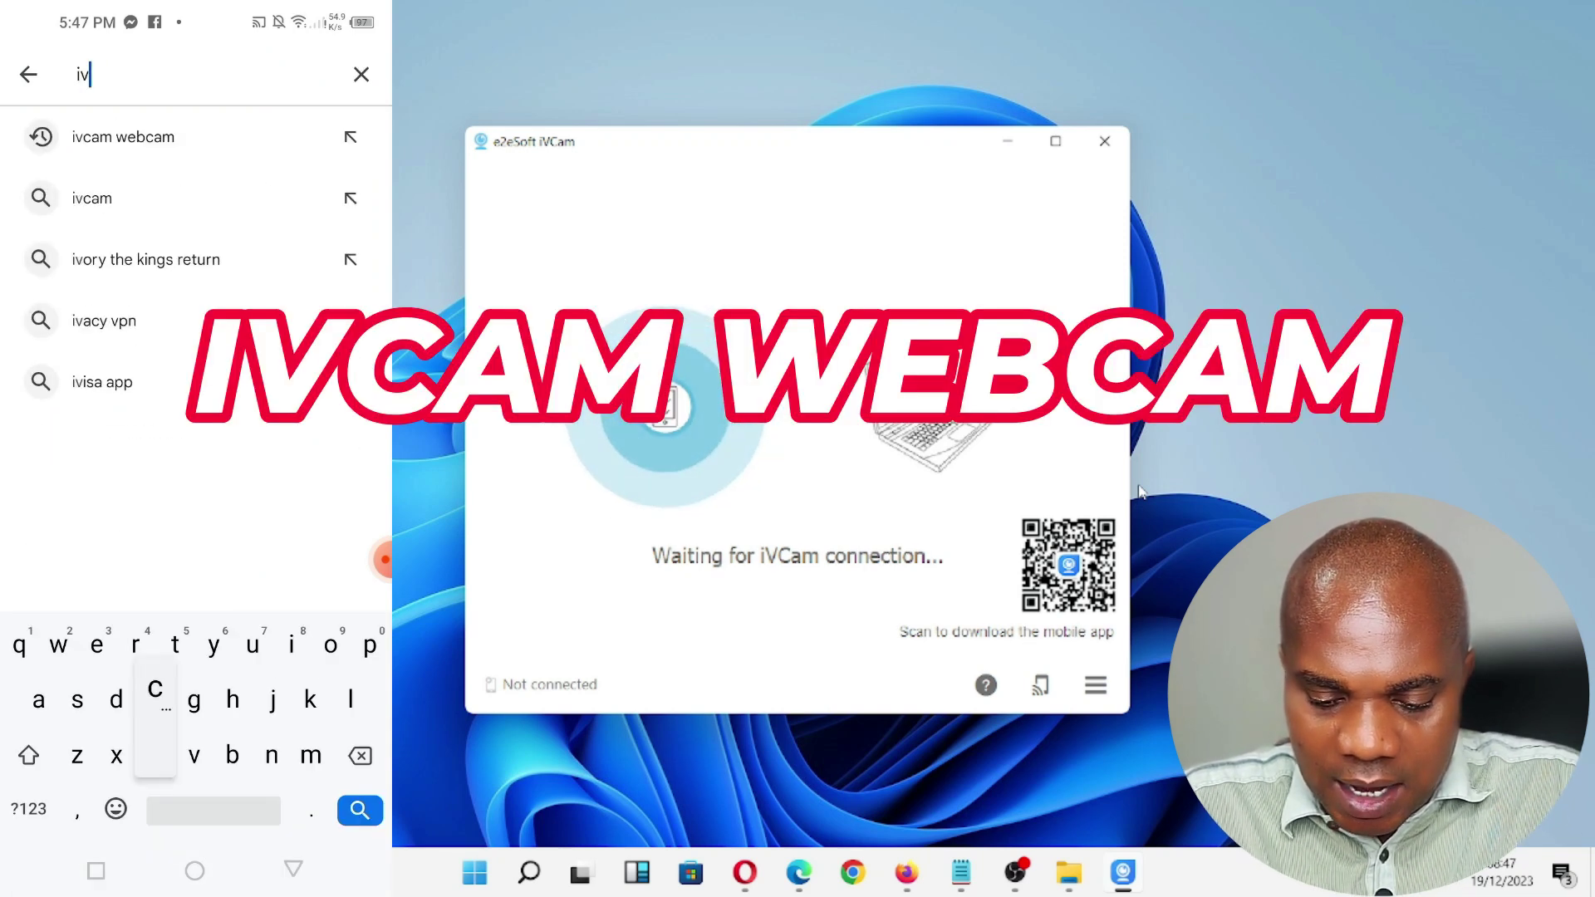
pyautogui.write('cam')
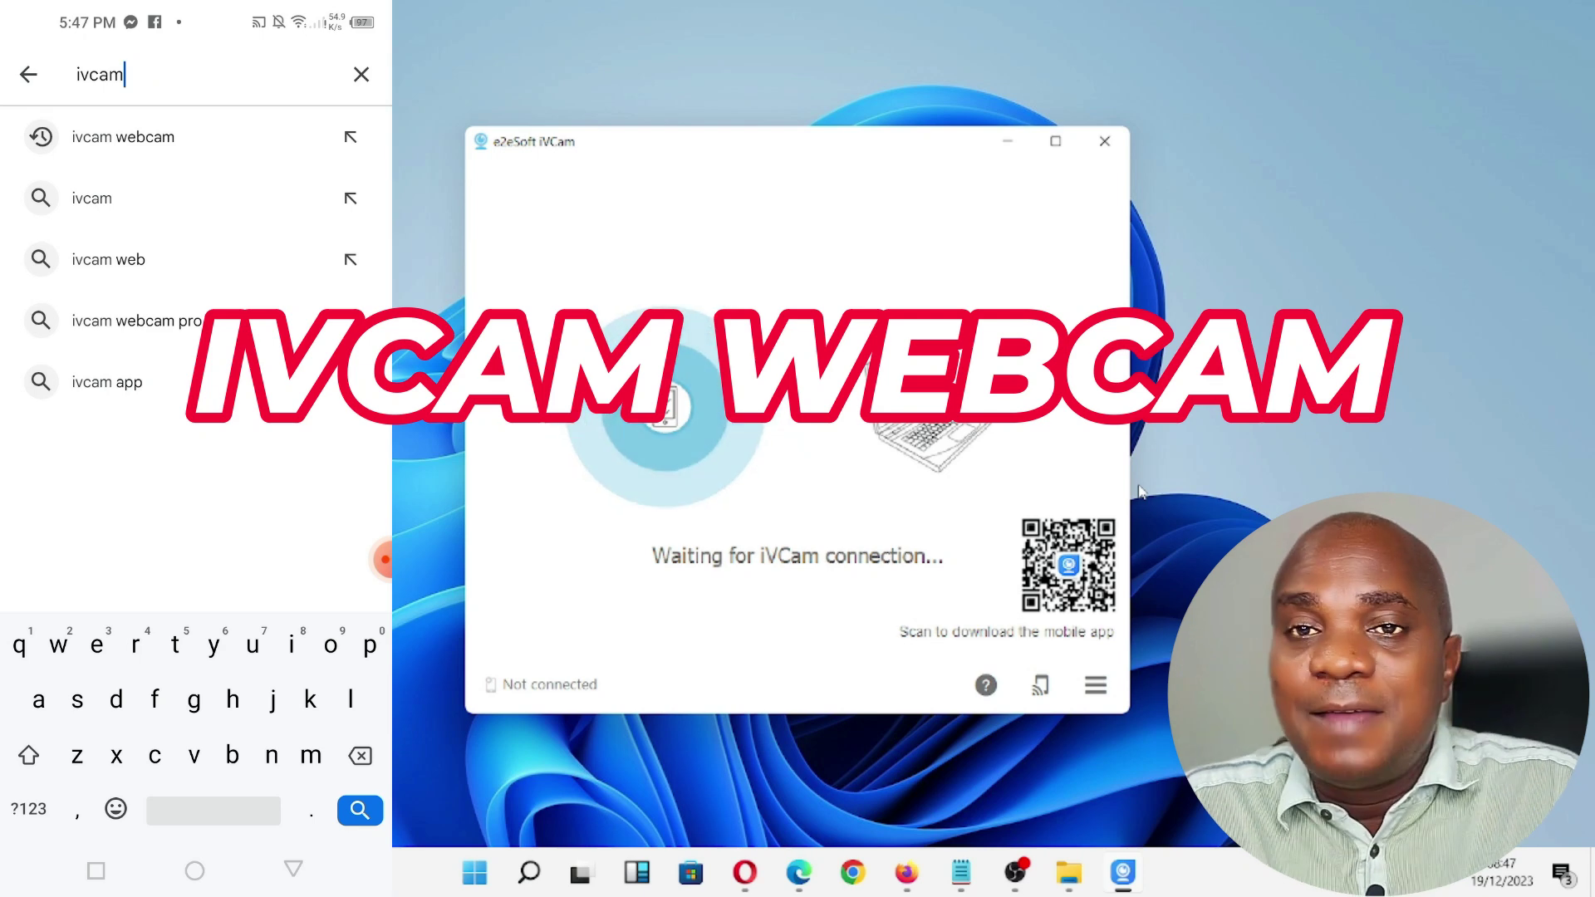
pyautogui.click(123, 136)
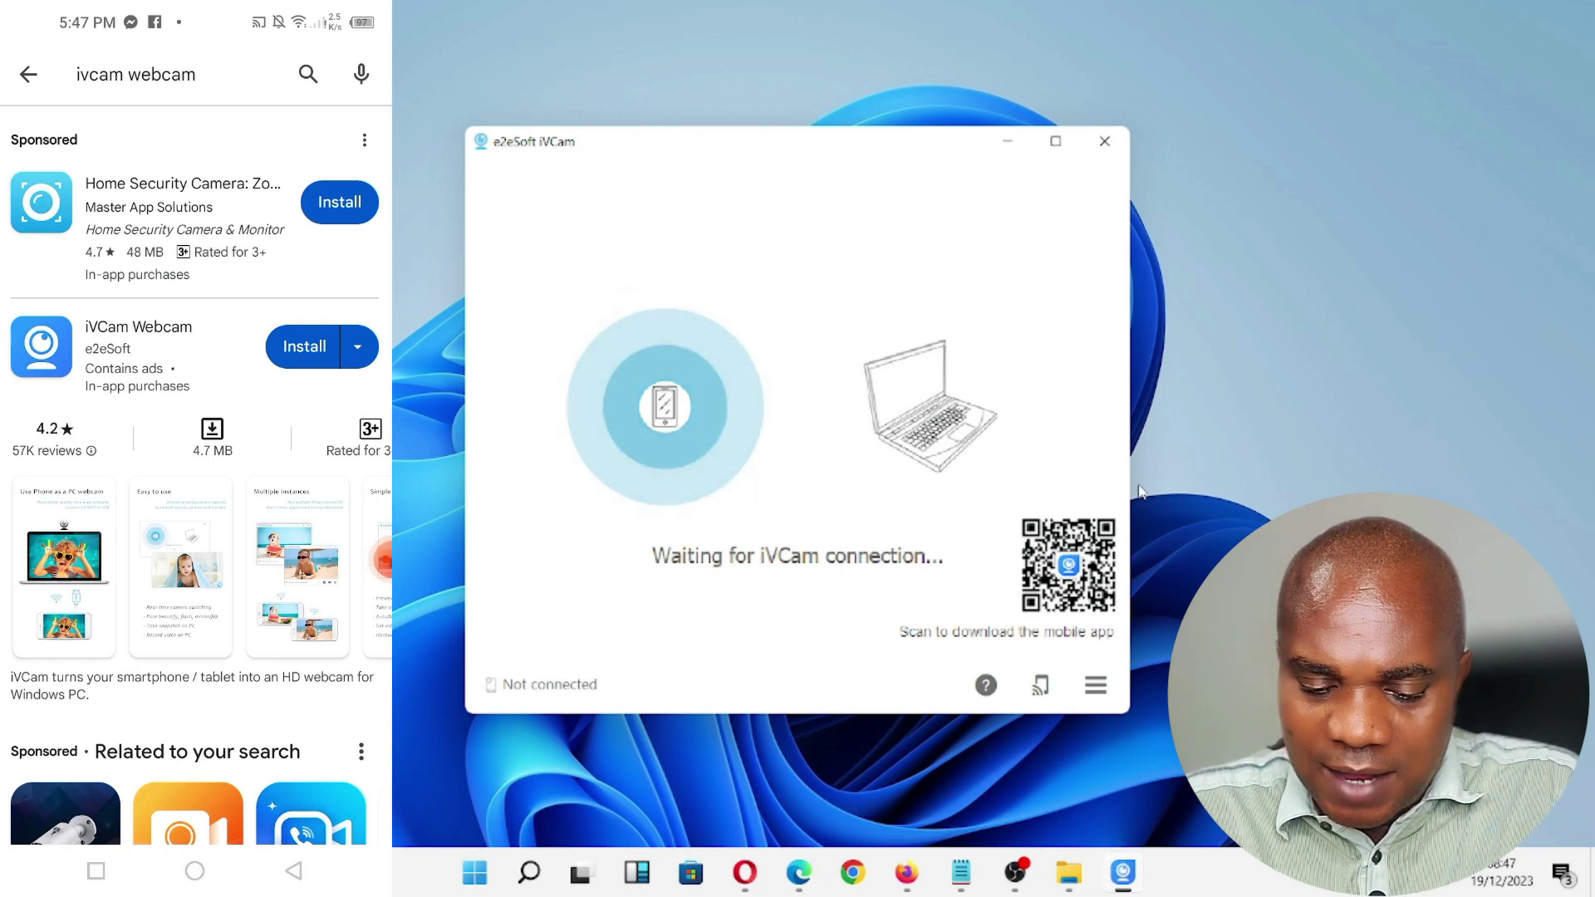
# Step: Install and open e2eSoft's iVCam Webcam on the phone to connect it, and move the PC's iVCam window clear of the phone view
pyautogui.click(304, 346)
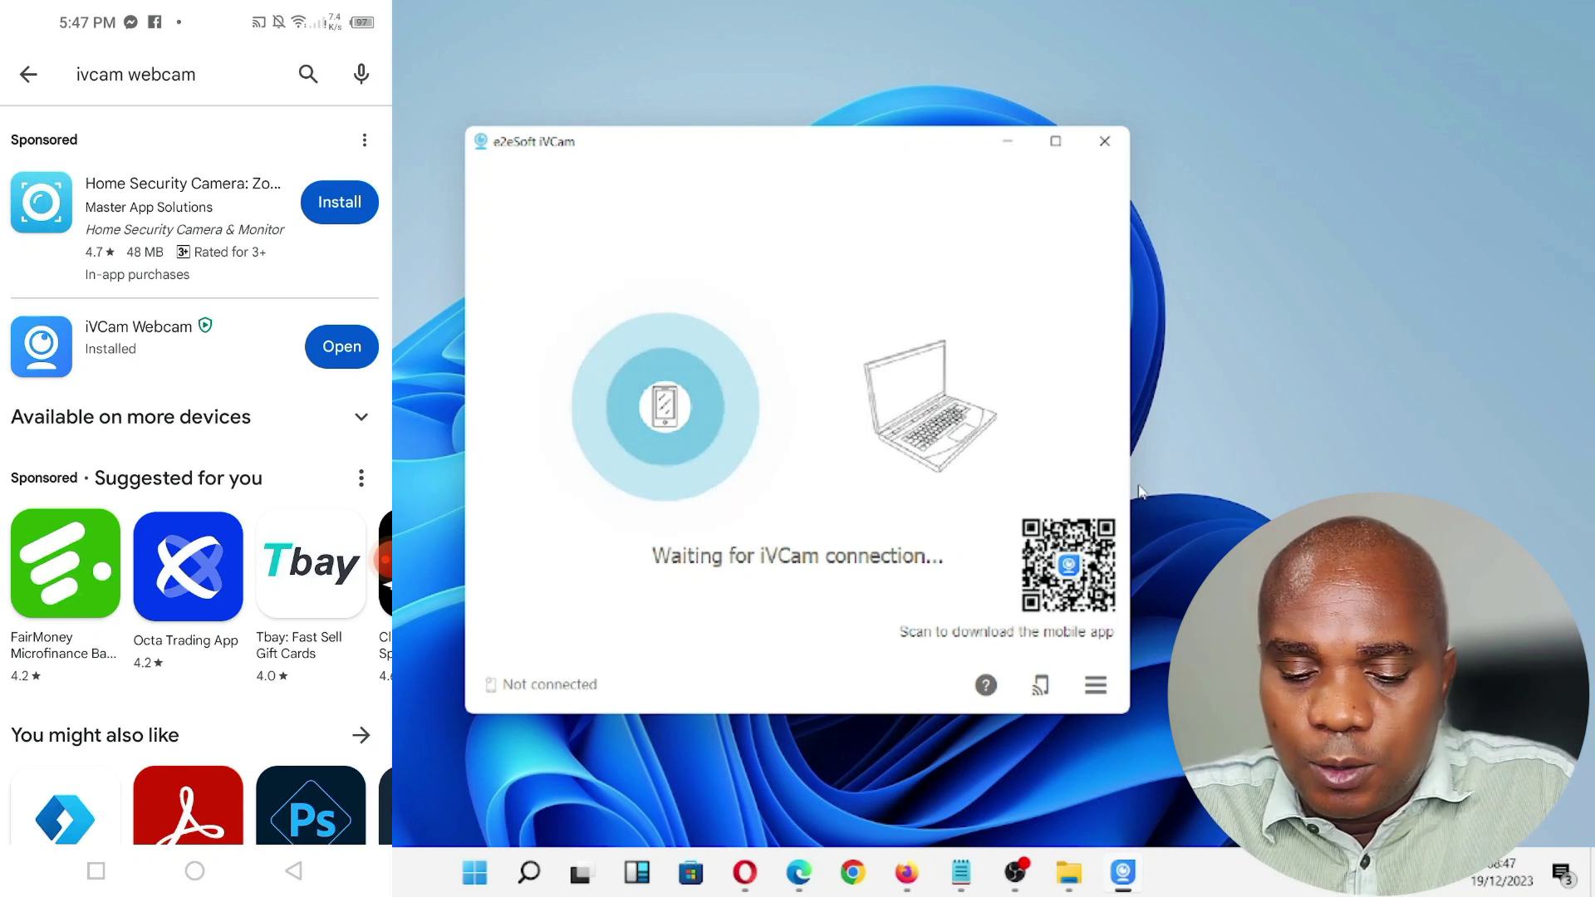
pyautogui.click(342, 346)
pyautogui.click(195, 484)
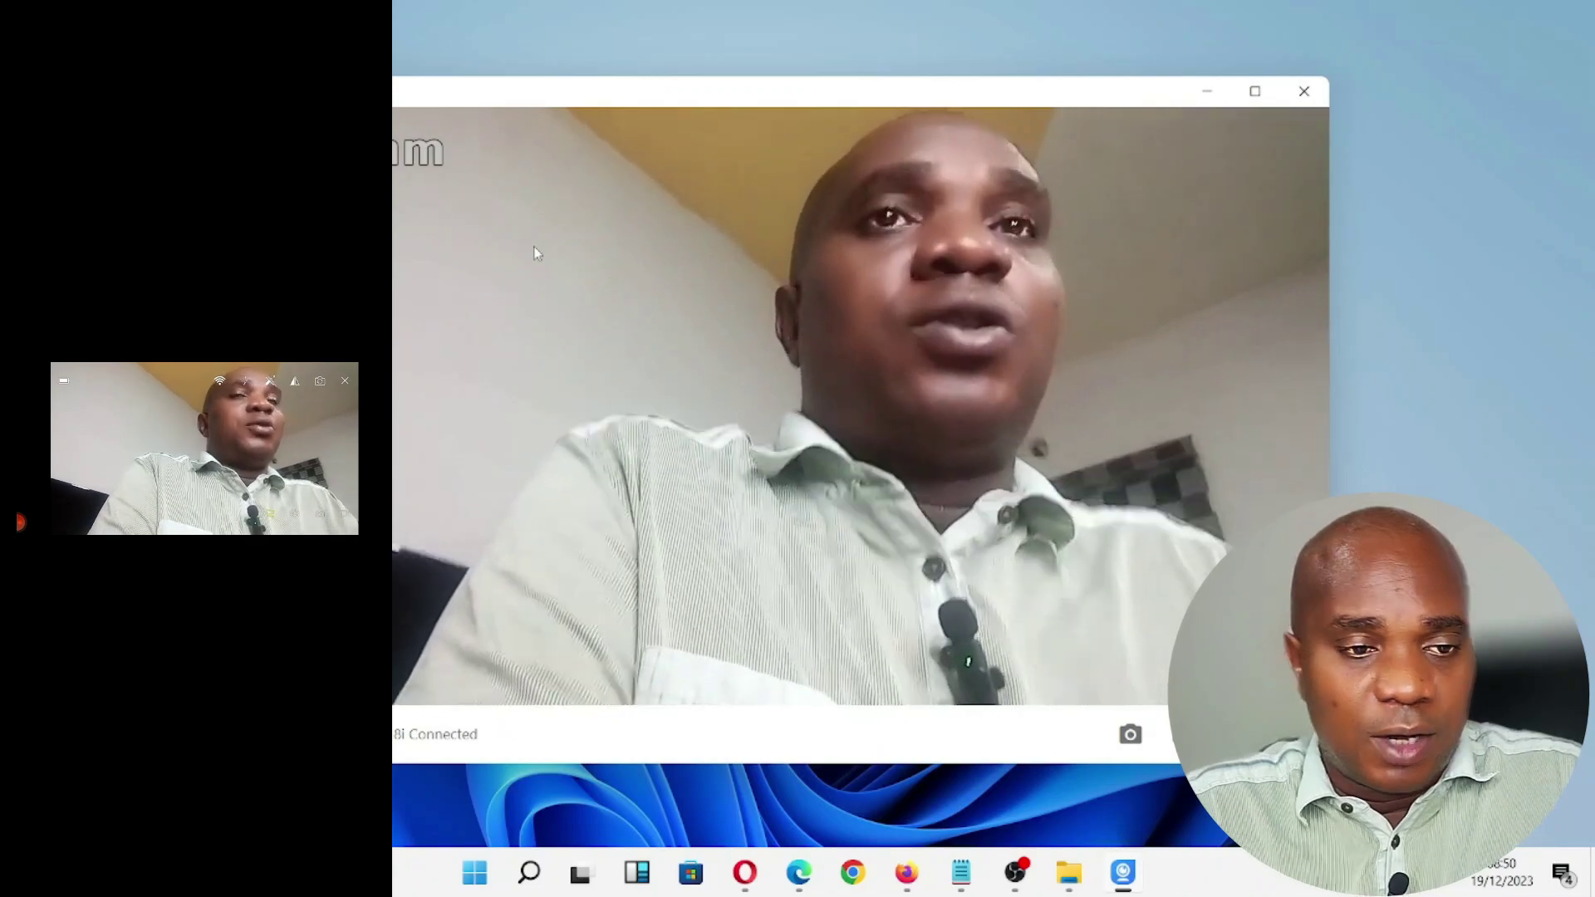
pyautogui.moveTo(632, 91); pyautogui.dragTo(798, 18)
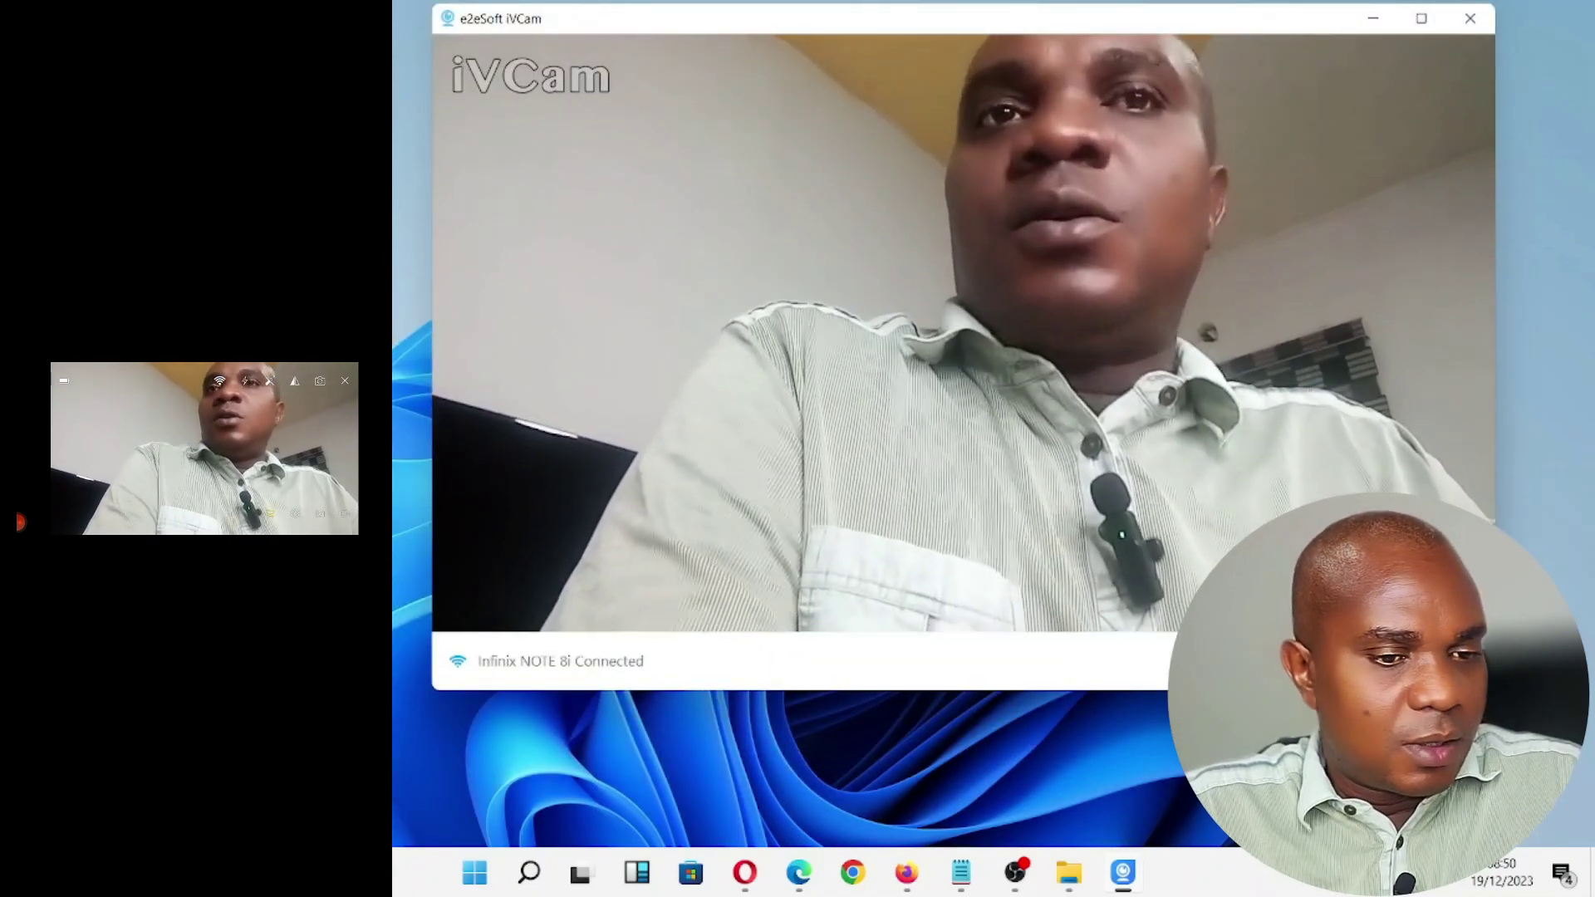
# Step: Switch to OBS and close its settings dialog to return to the scene's source list
pyautogui.moveTo(1030, 879)
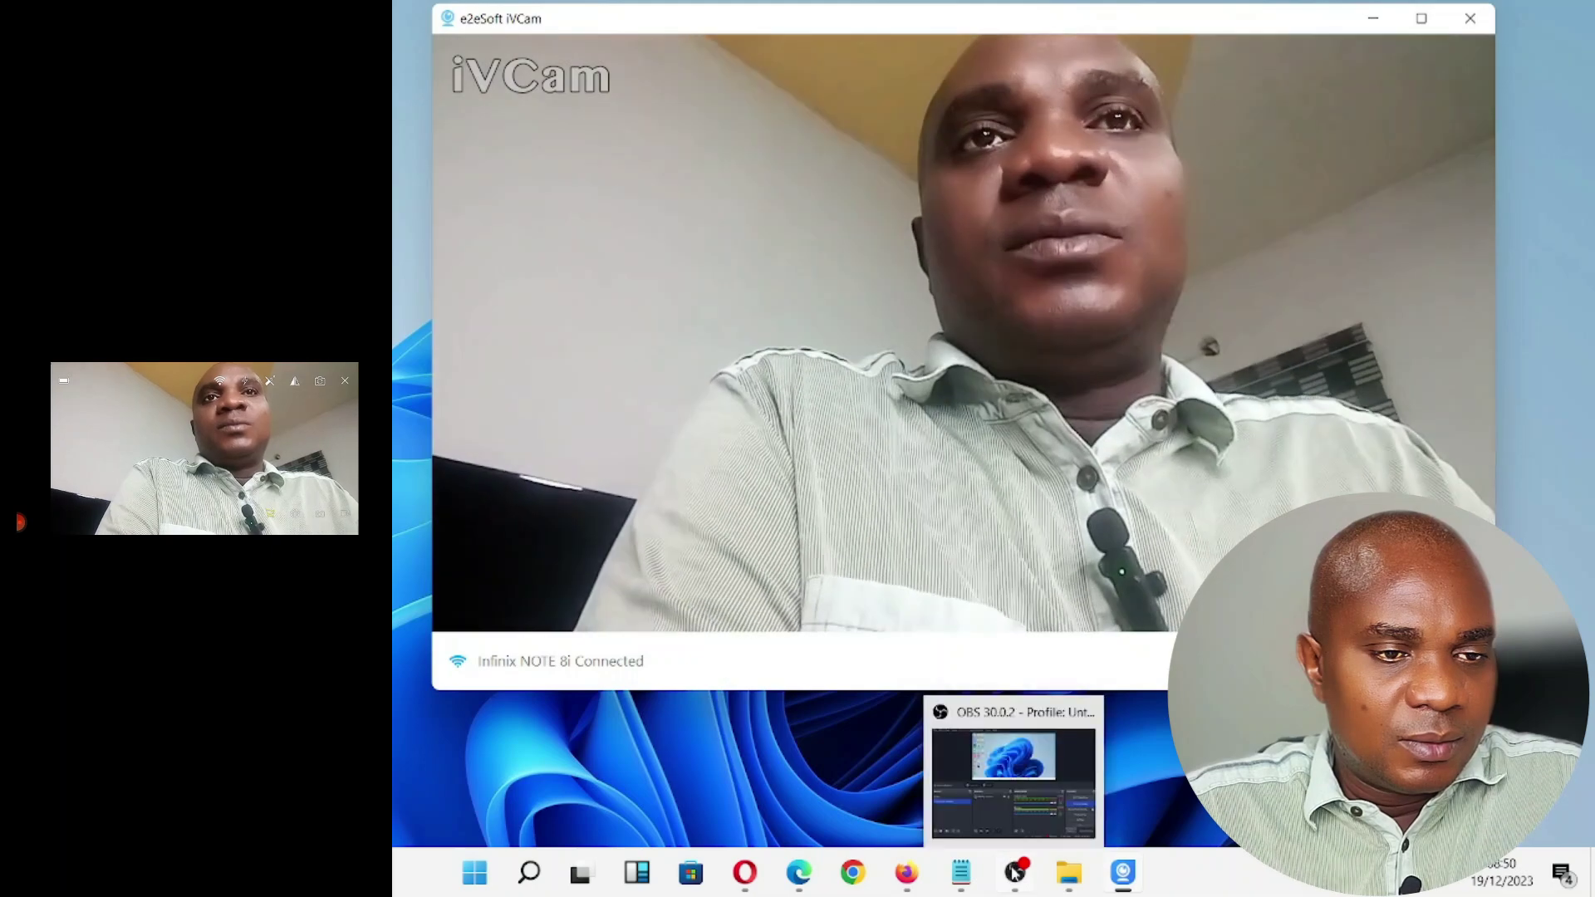
pyautogui.click(1016, 834)
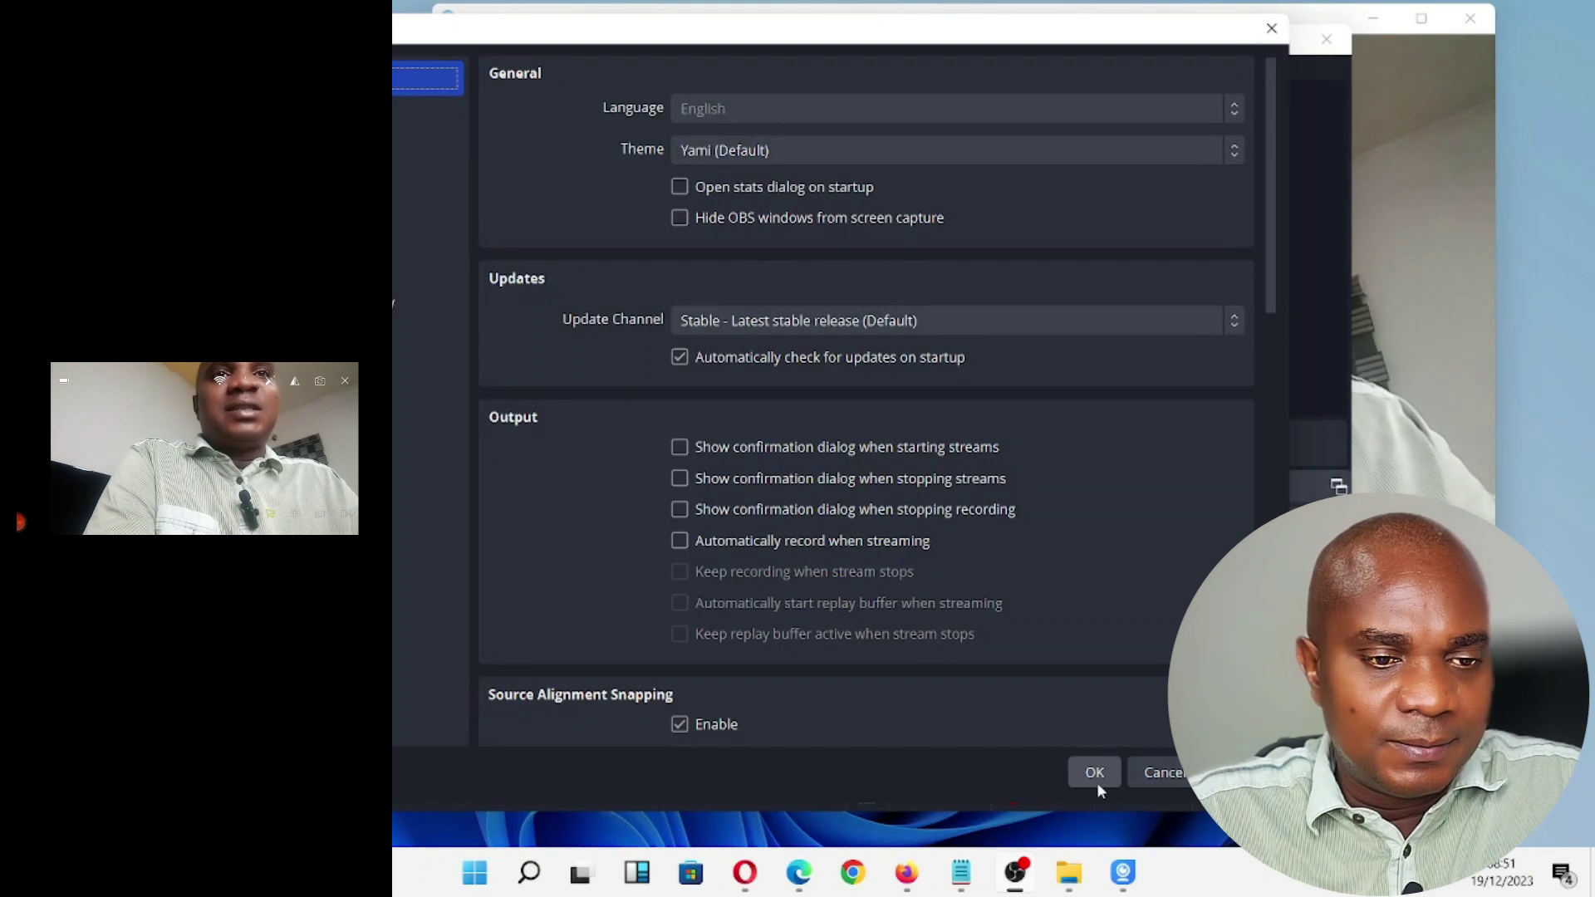
pyautogui.click(1095, 773)
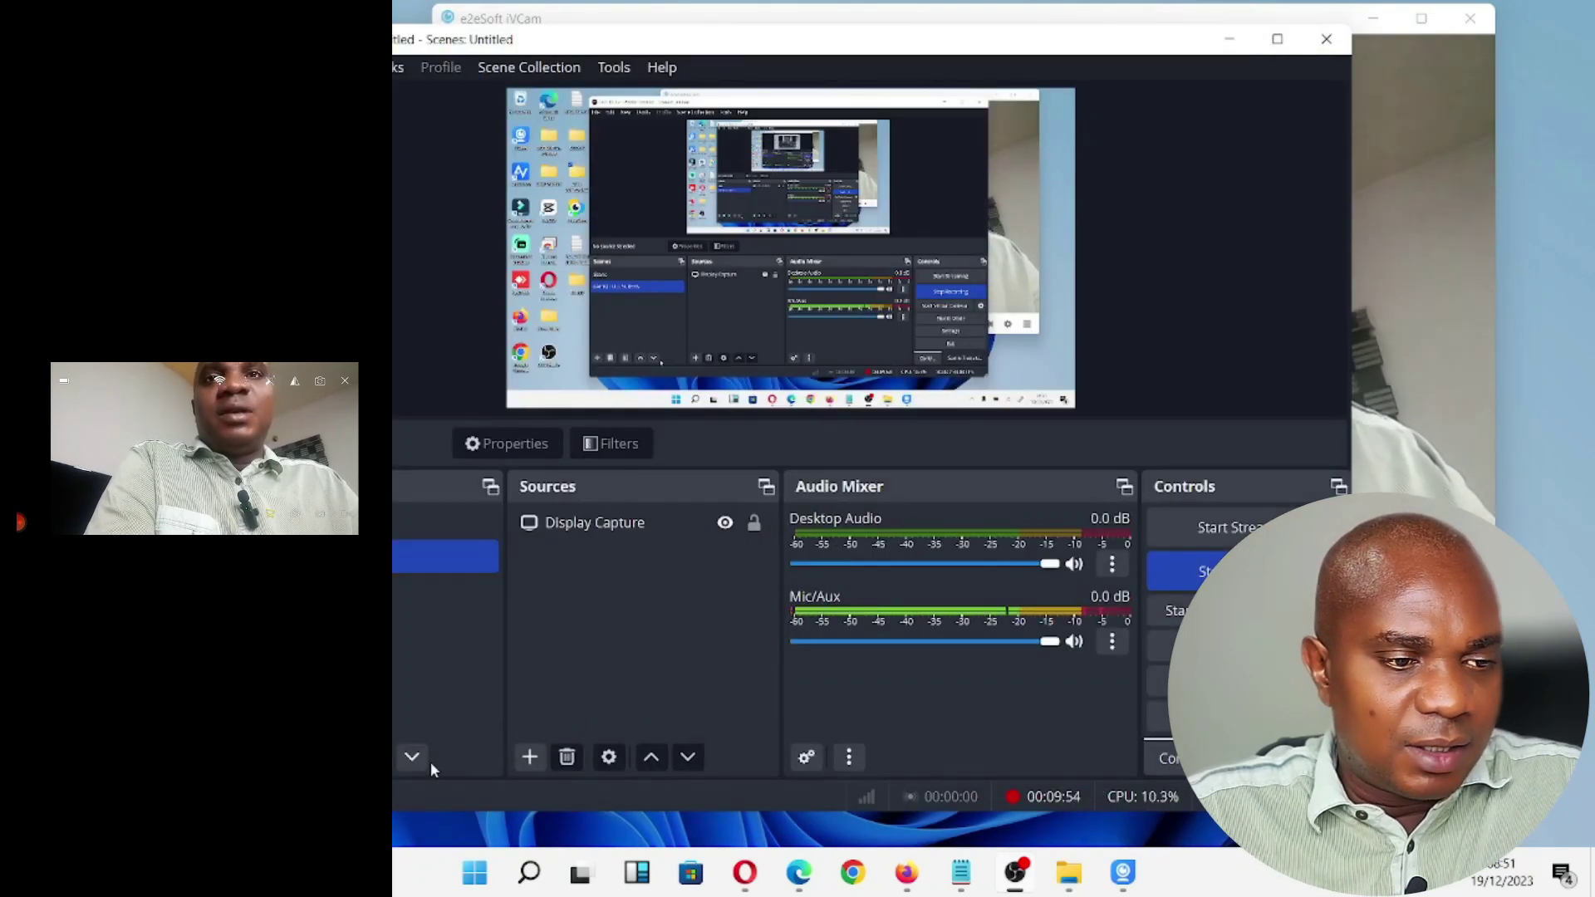
pyautogui.click(531, 759)
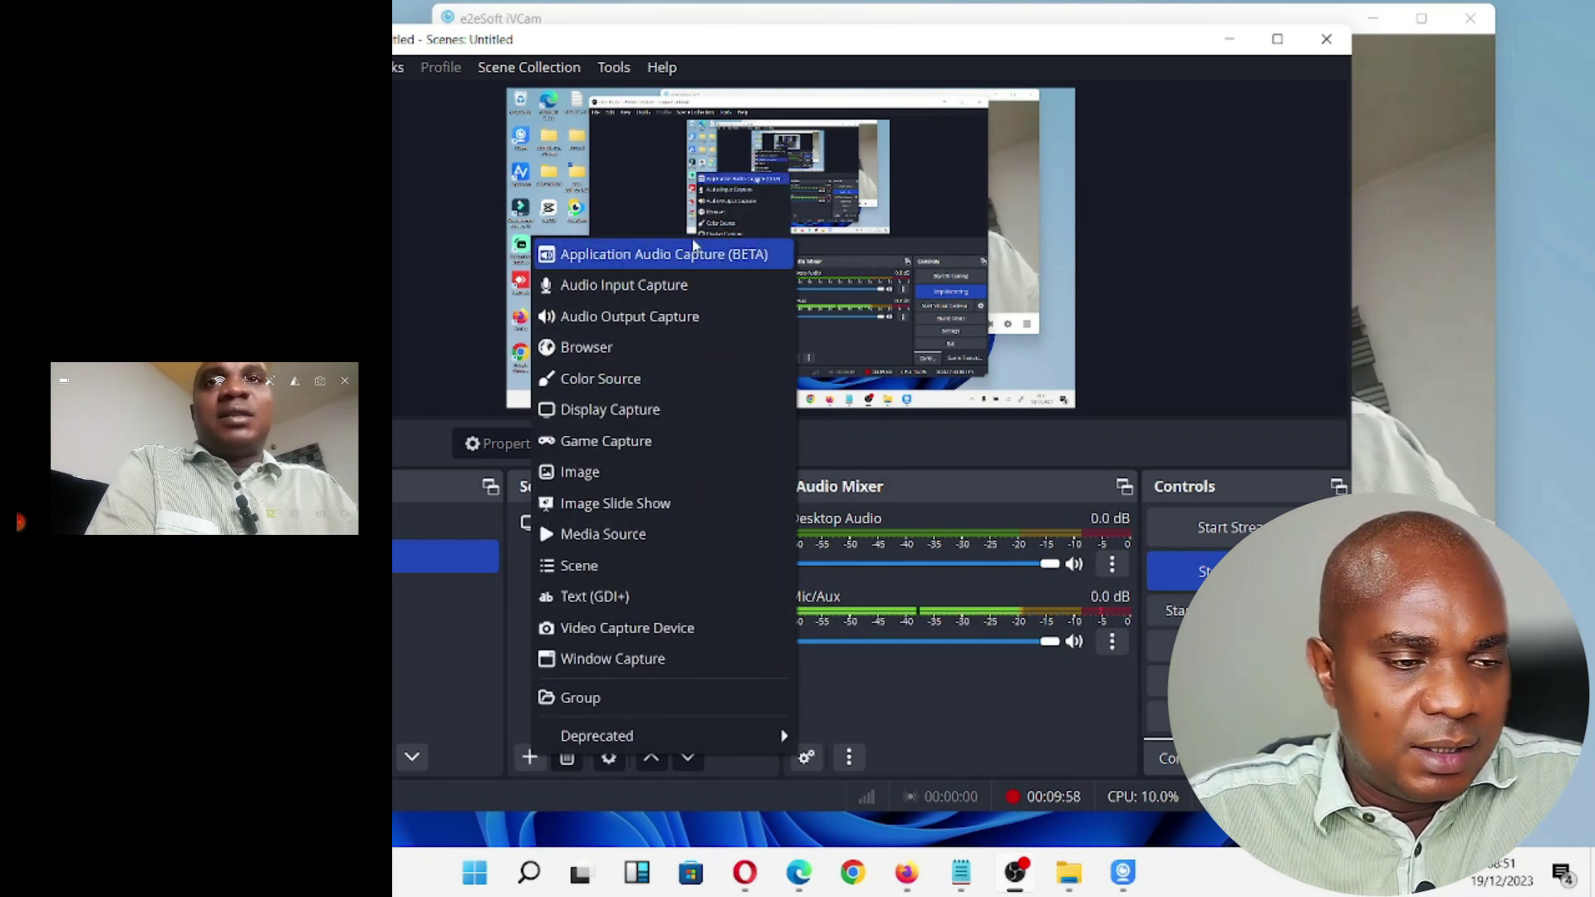
pyautogui.click(652, 421)
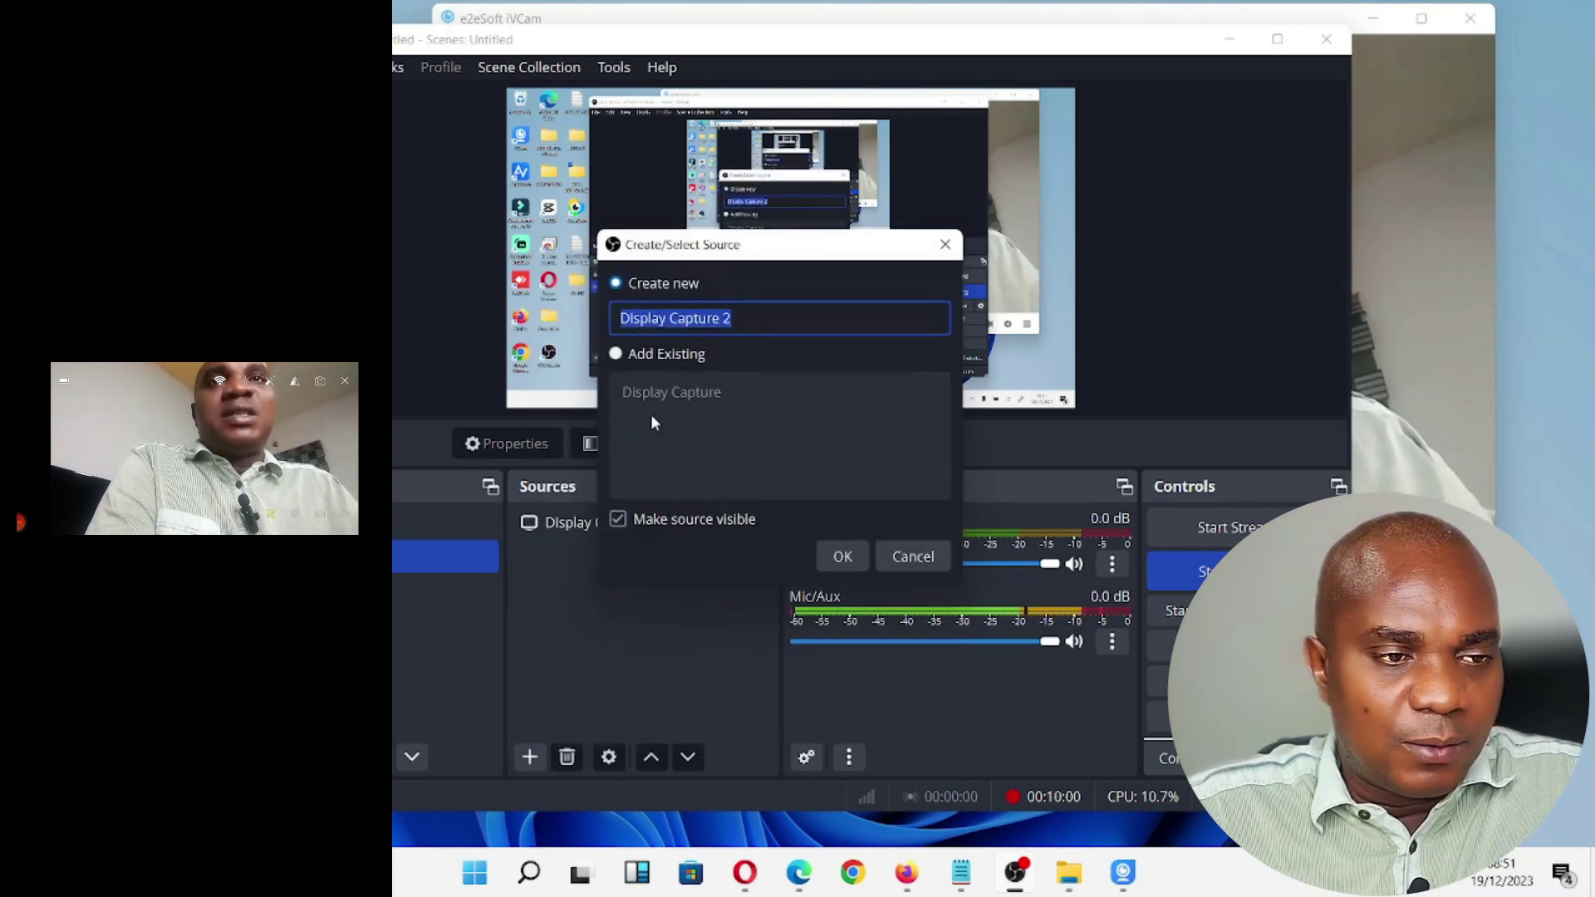
pyautogui.click(842, 559)
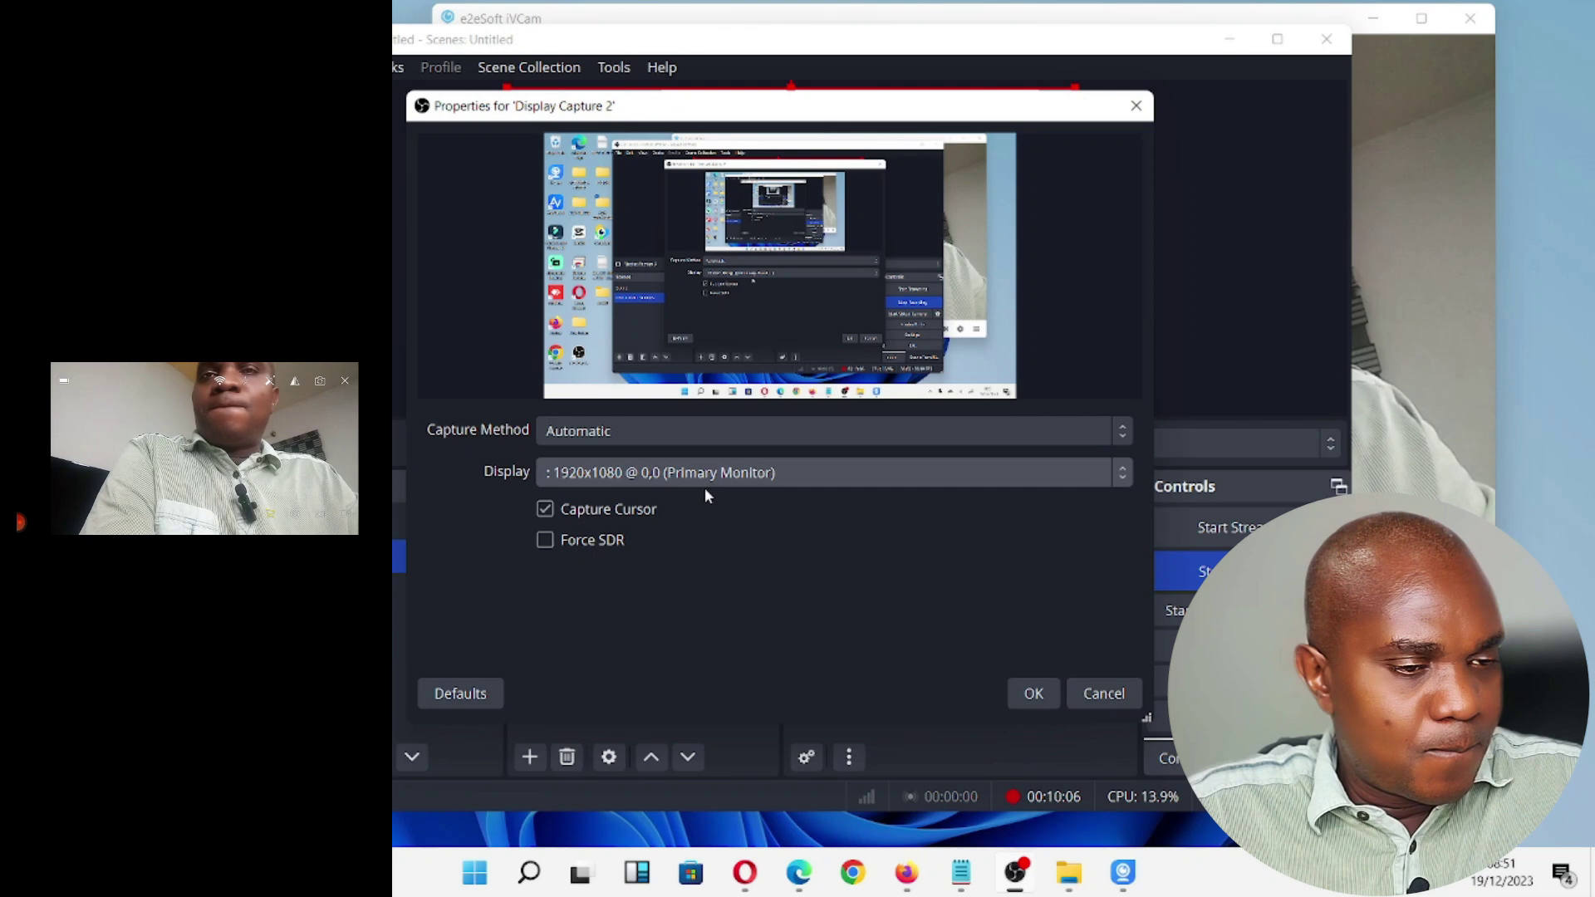
pyautogui.click(886, 438)
pyautogui.click(825, 580)
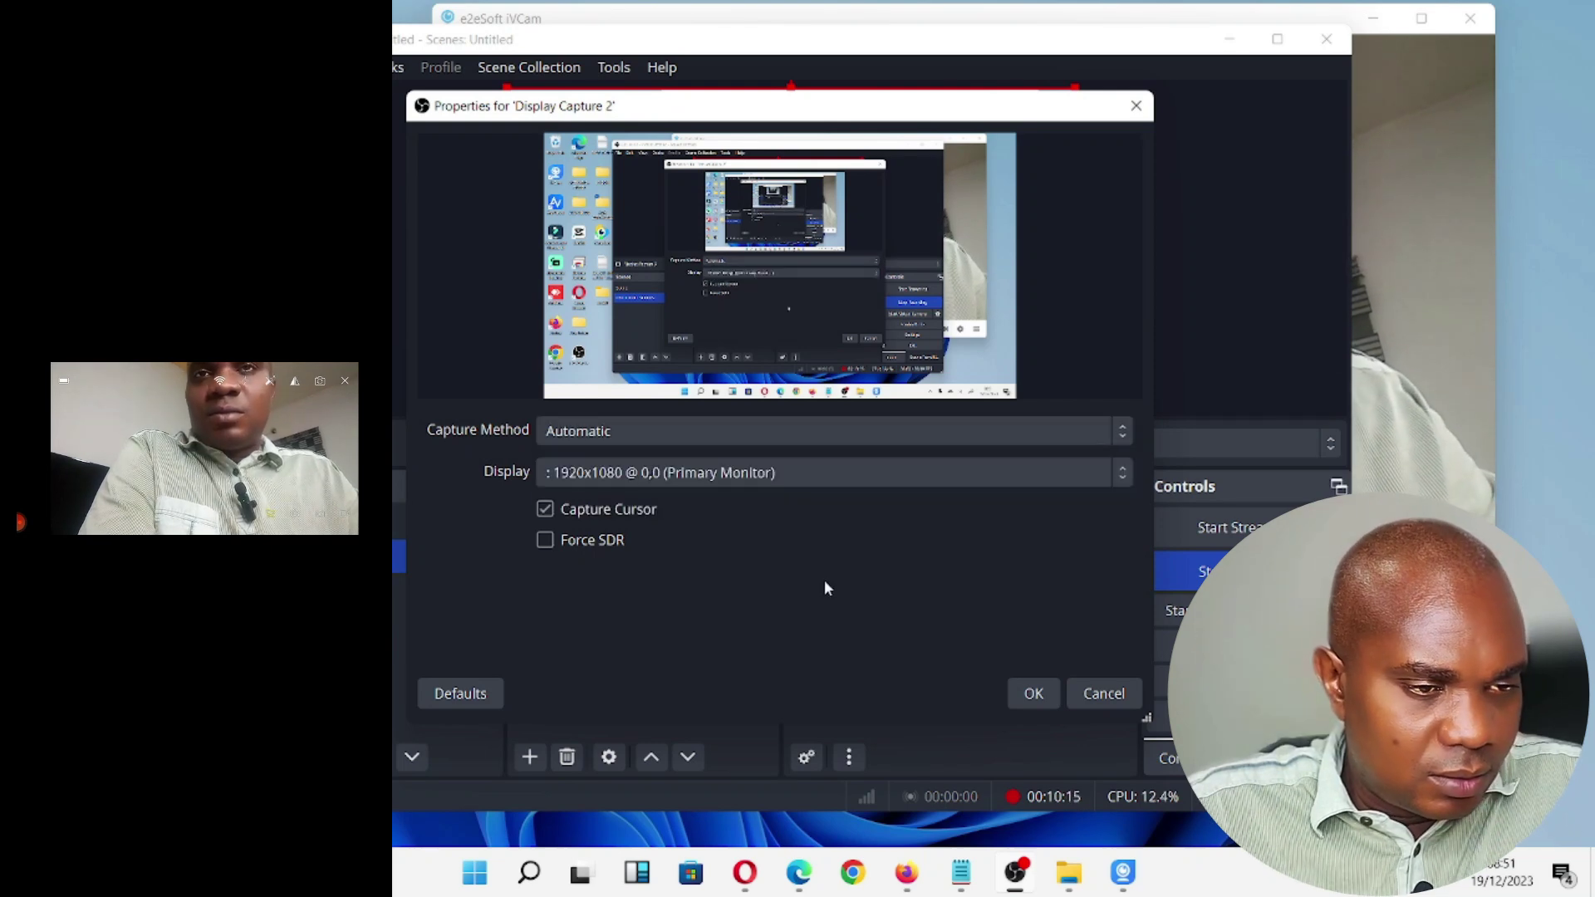
pyautogui.click(811, 474)
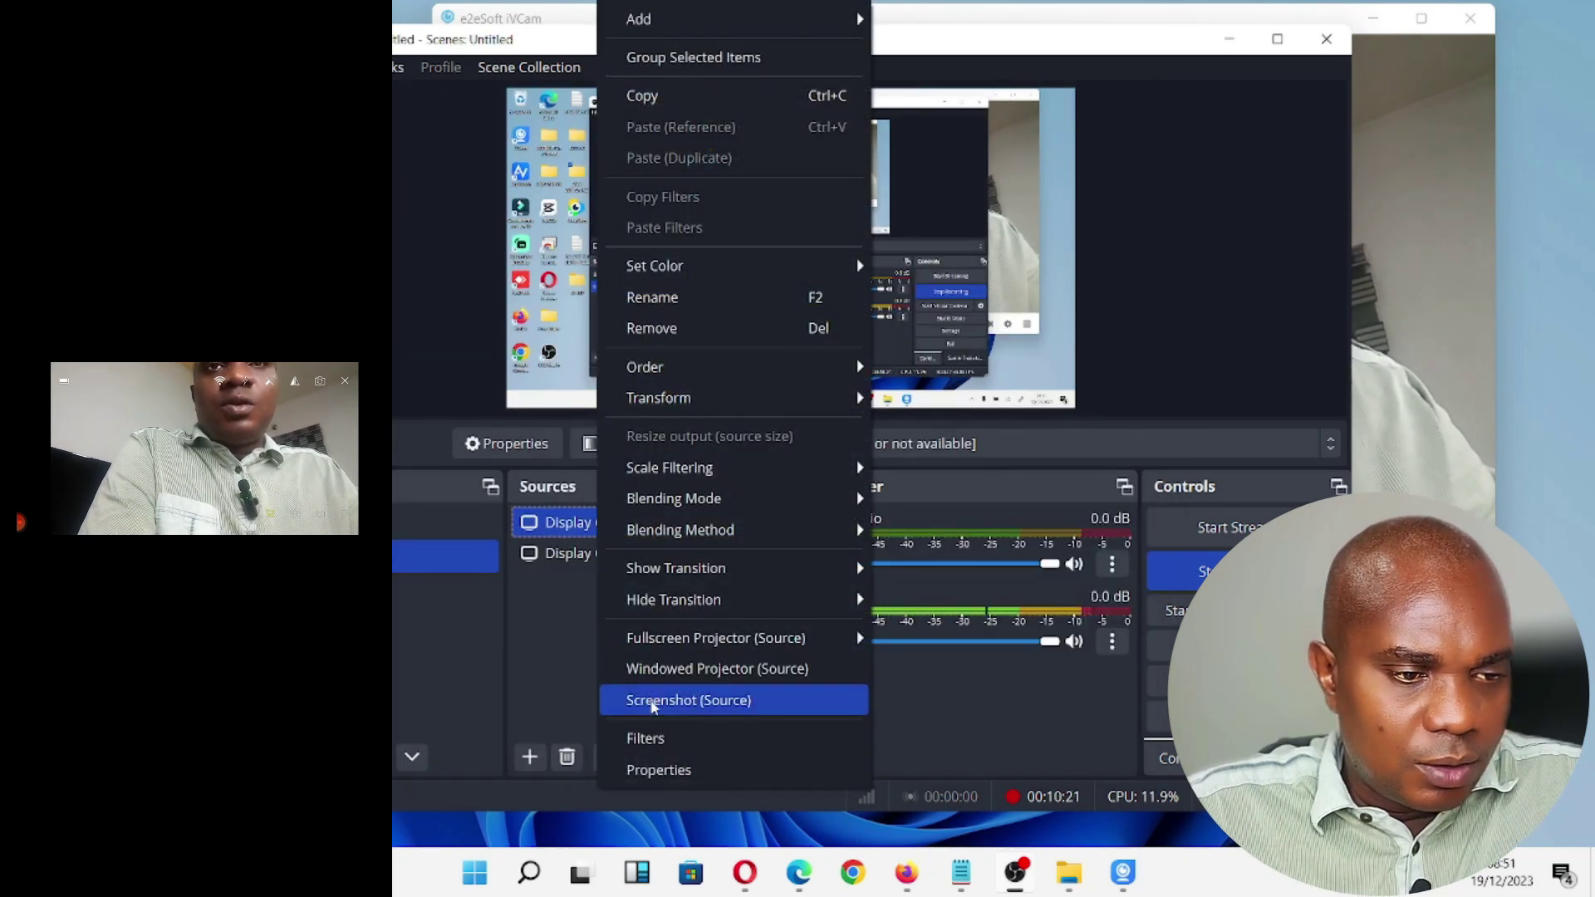
pyautogui.click(521, 610)
pyautogui.click(593, 521)
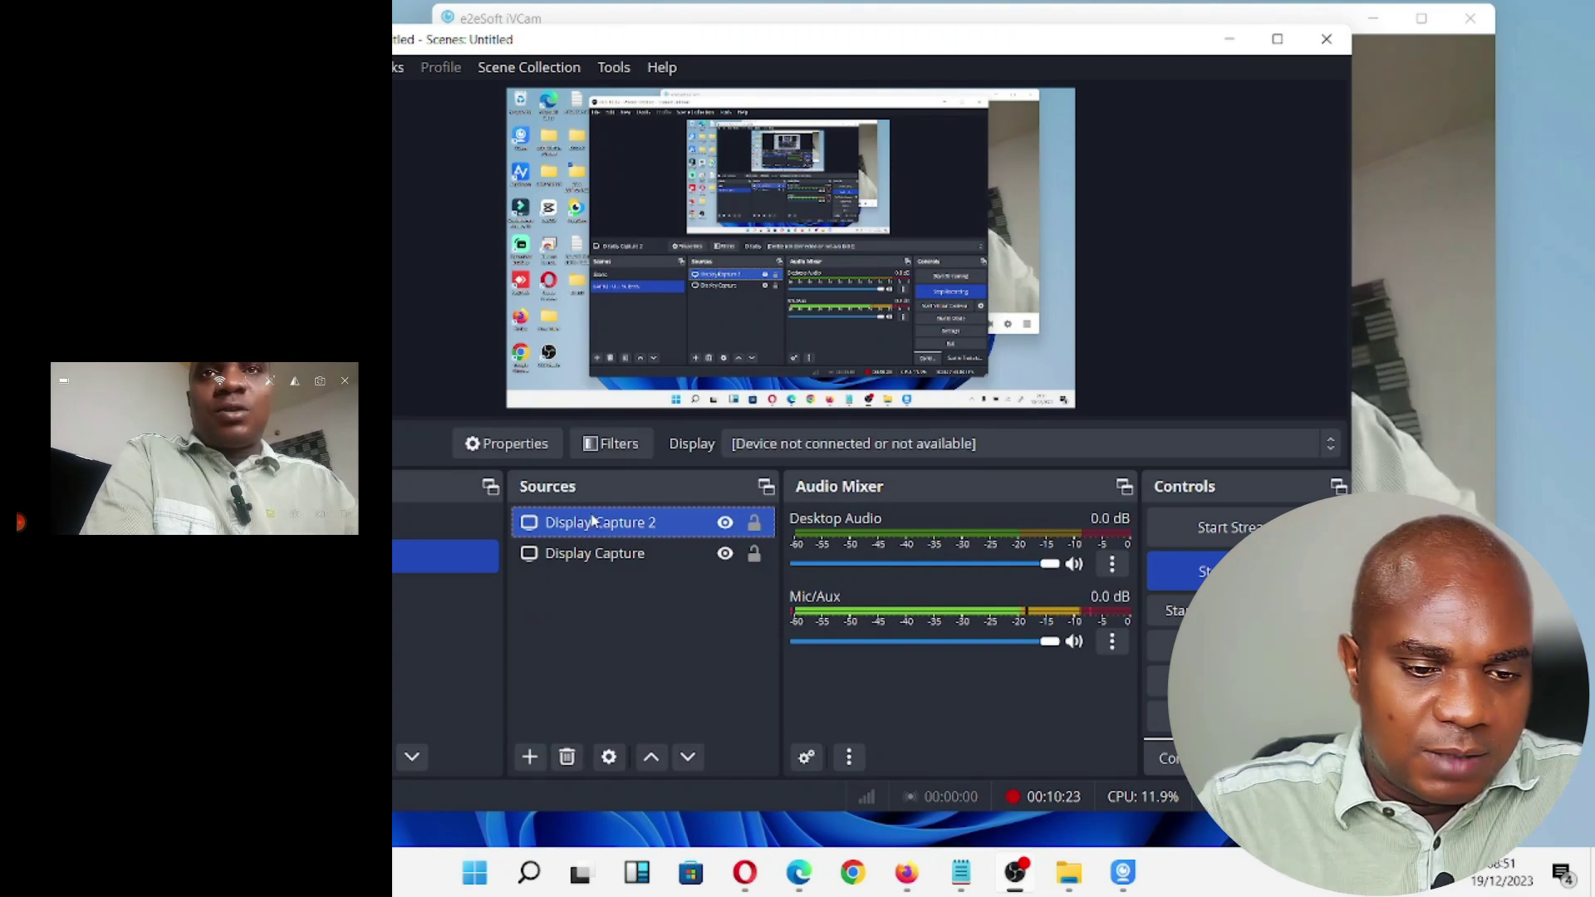
pyautogui.click(565, 757)
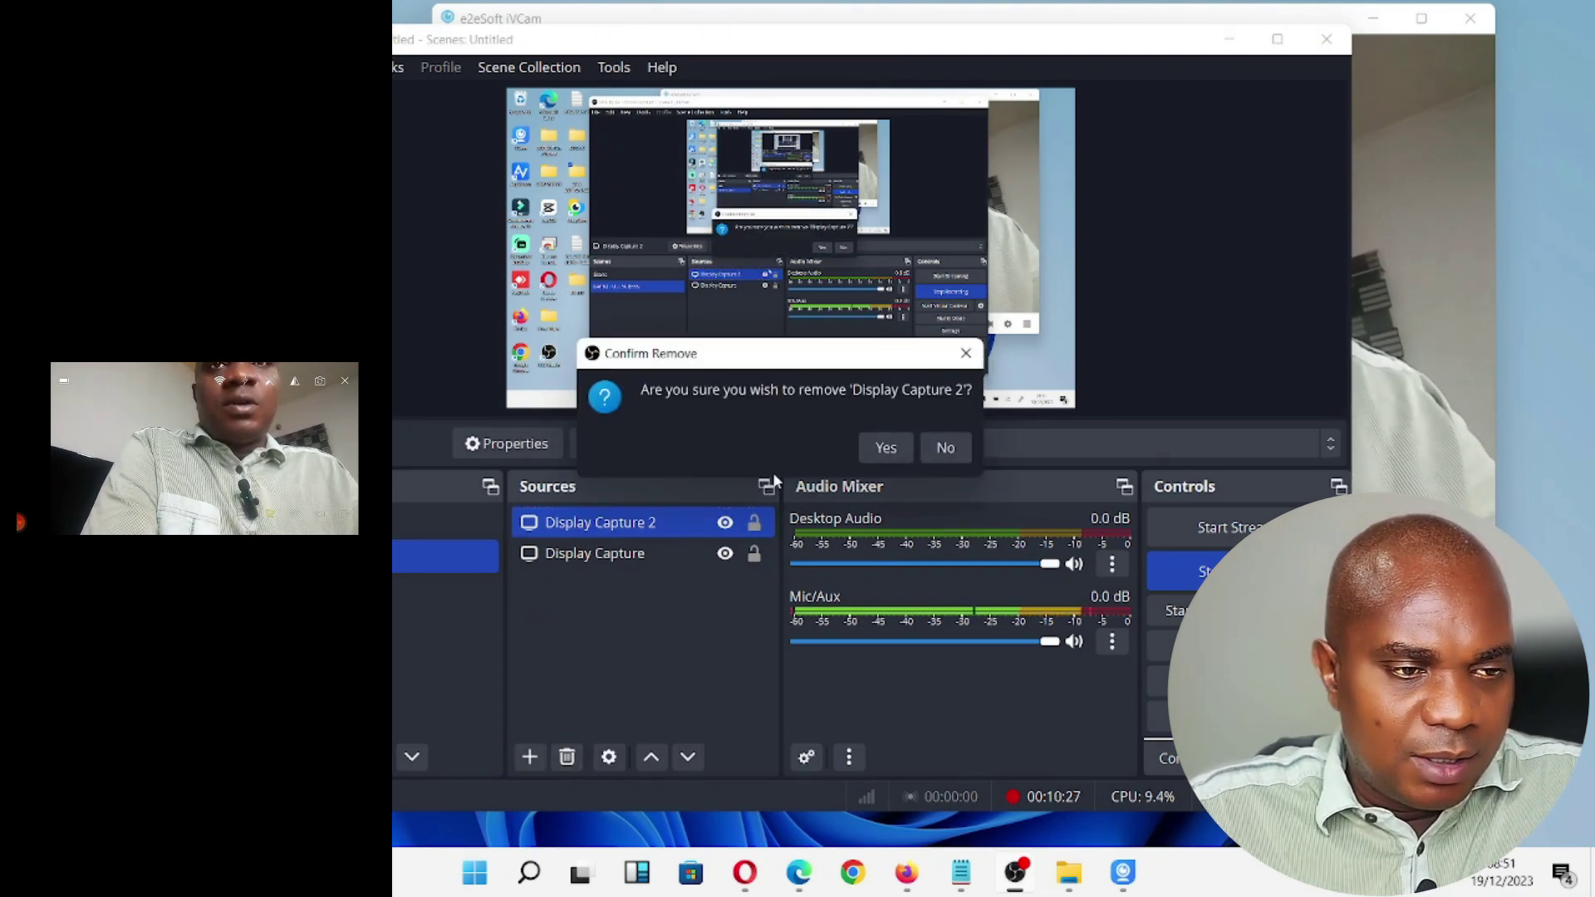
pyautogui.click(884, 449)
# Step: Add a new Video Capture Device source to the scene and choose e2eSoft iVCam as its device
pyautogui.click(529, 757)
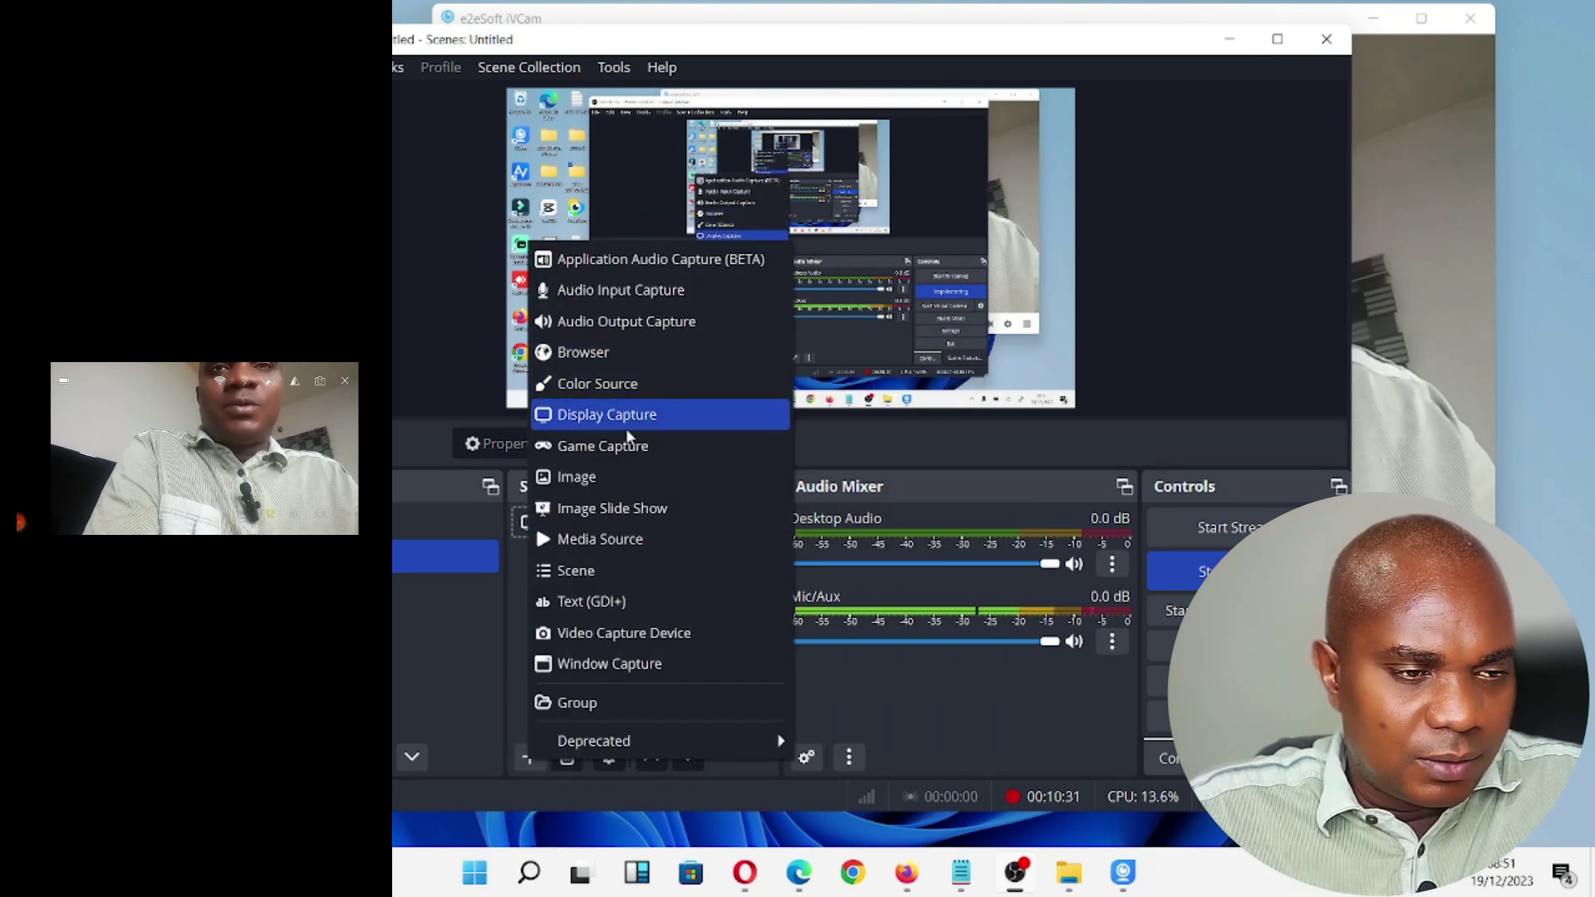
pyautogui.click(630, 631)
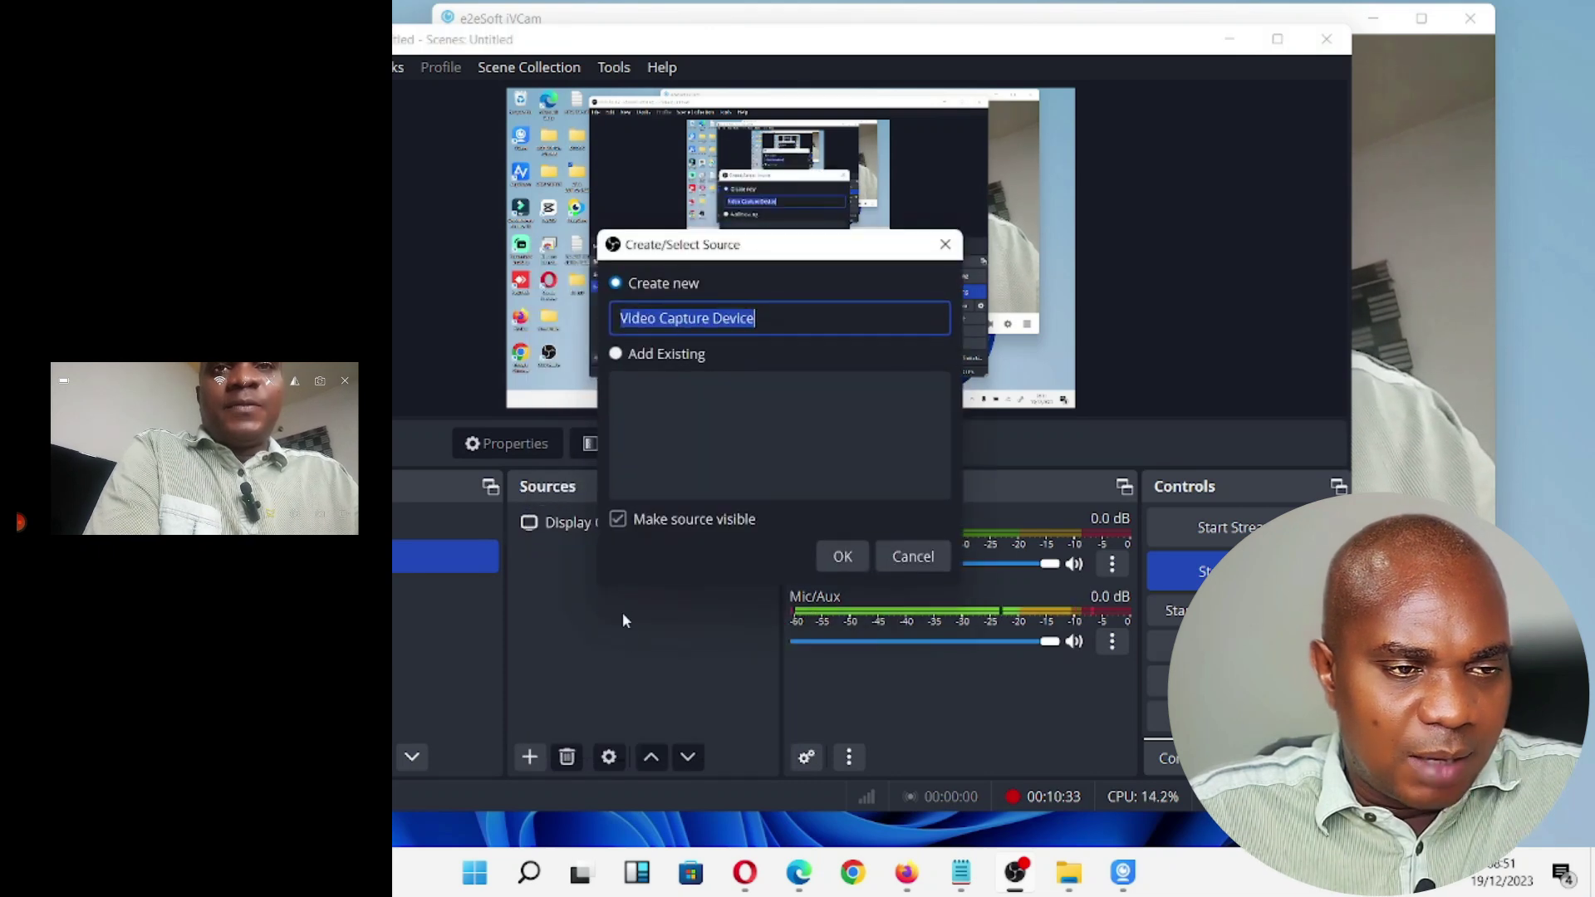
pyautogui.click(843, 557)
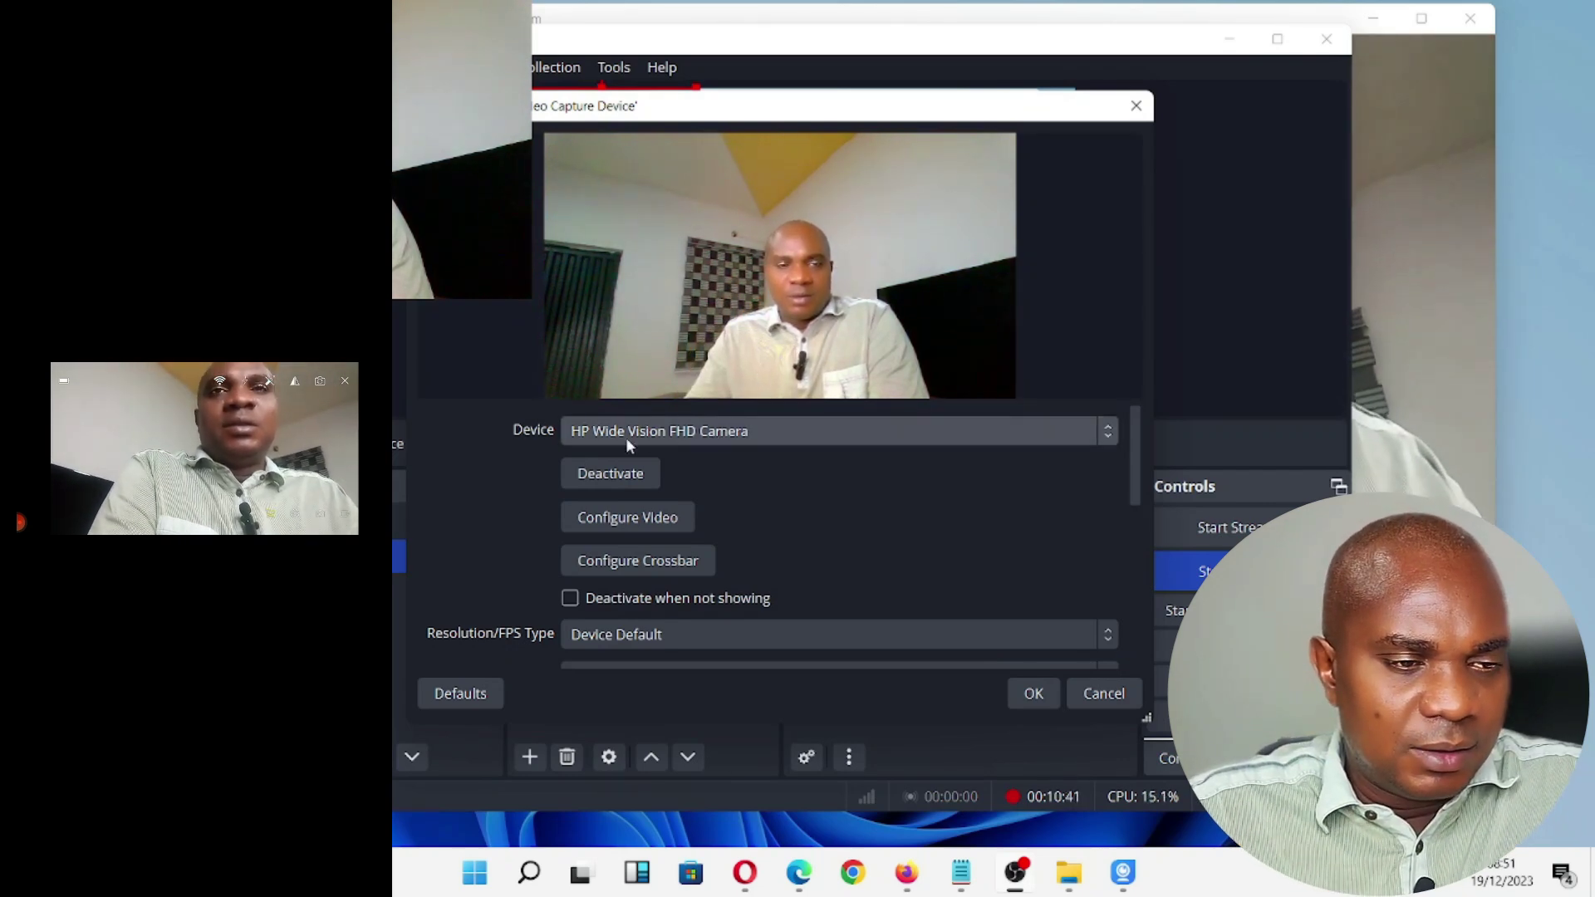
pyautogui.click(722, 440)
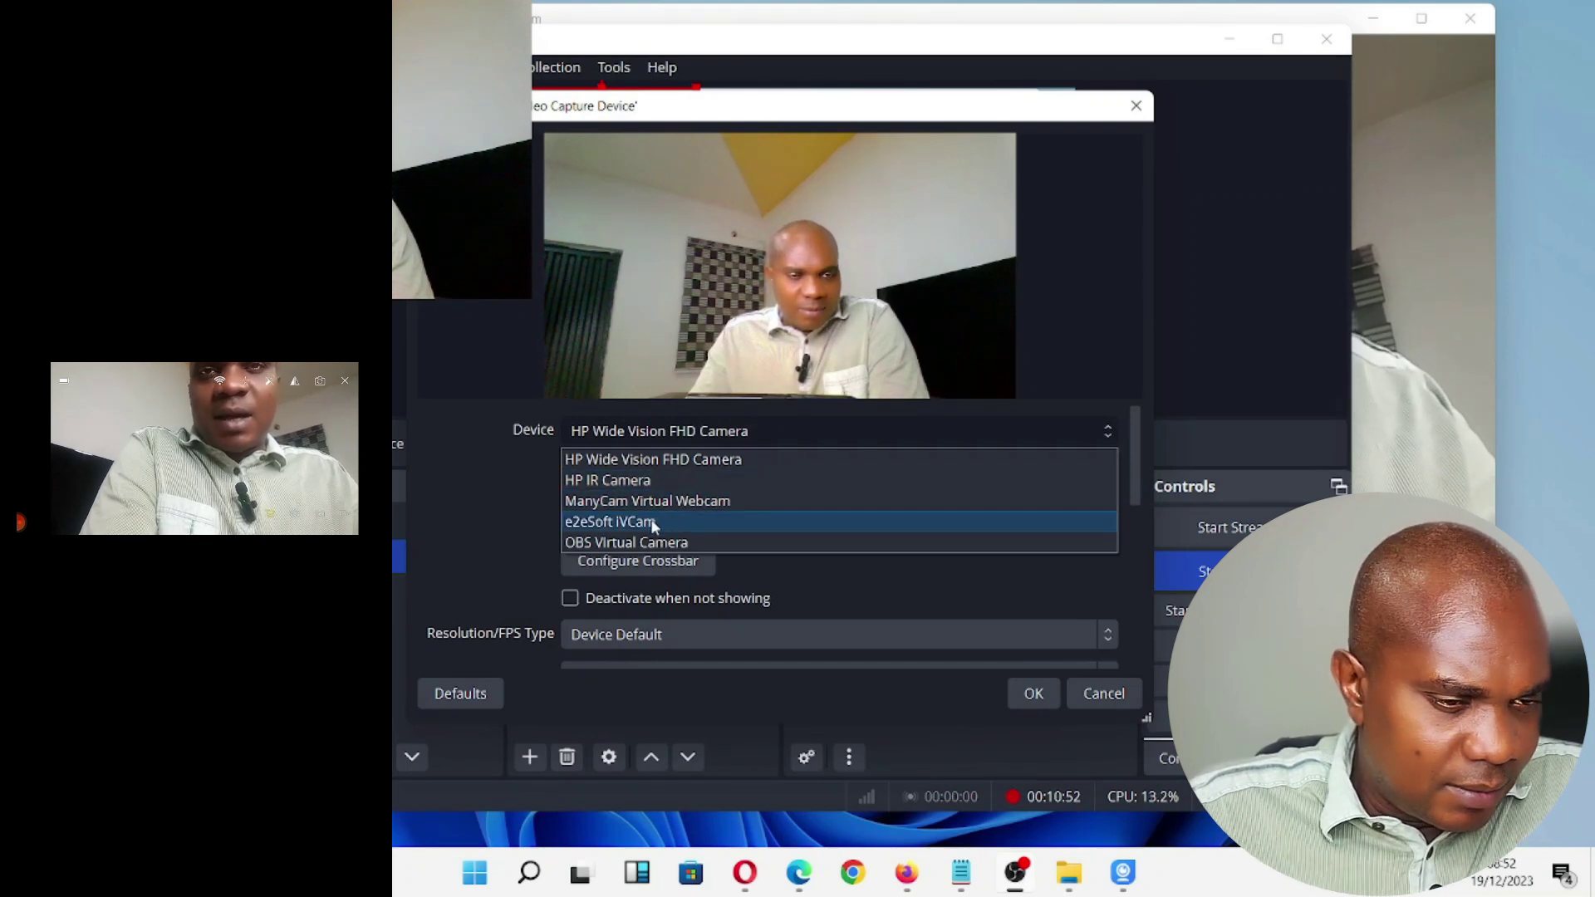
pyautogui.click(694, 521)
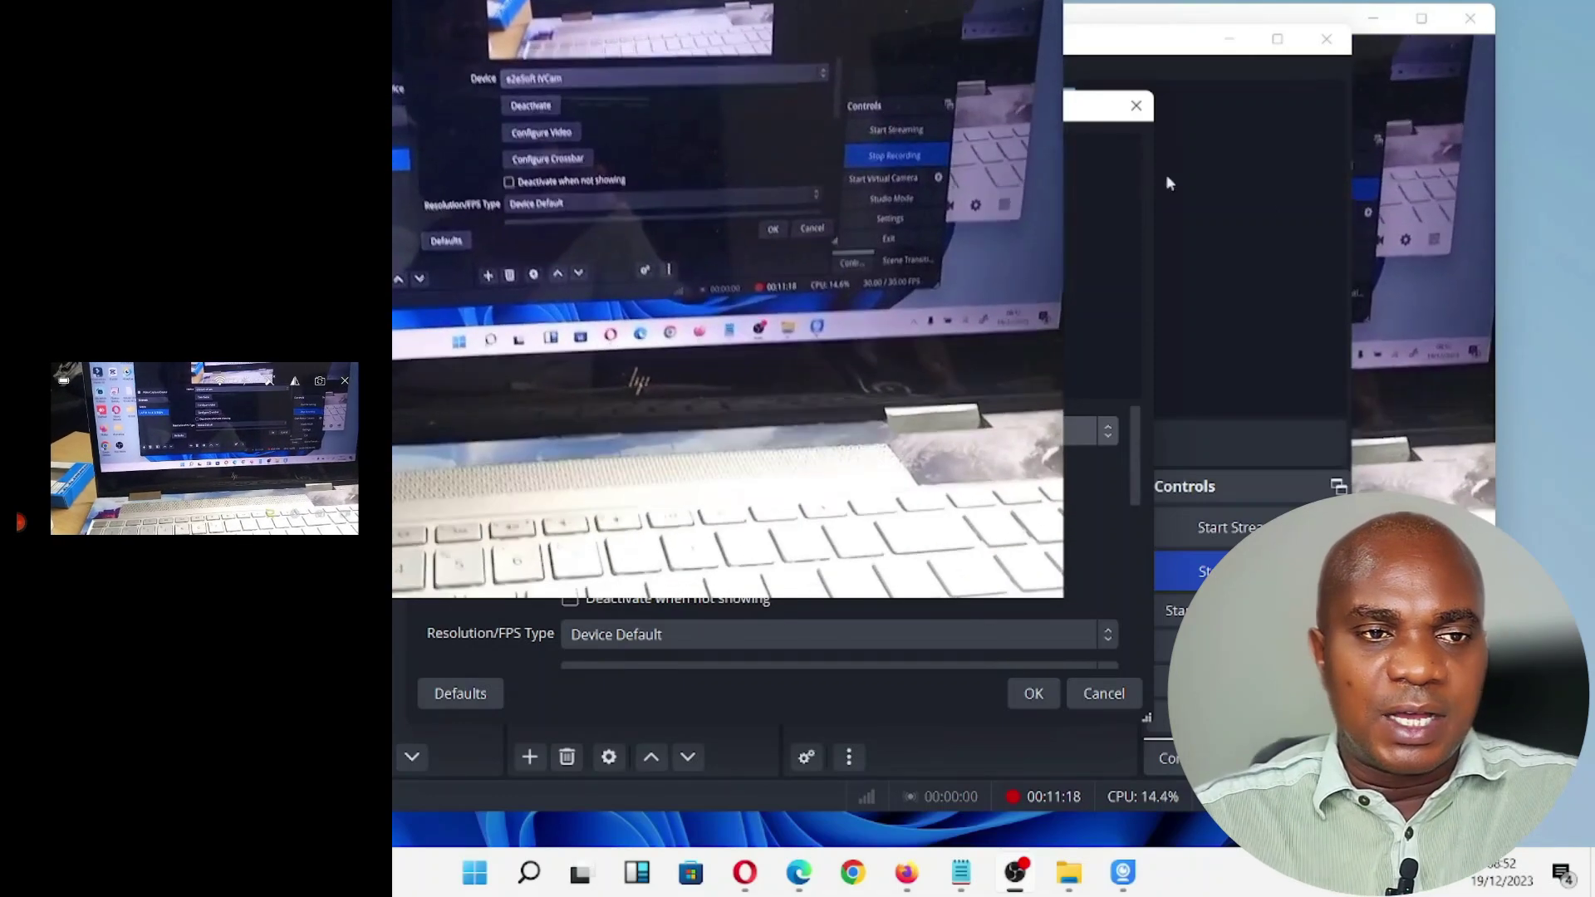
# Step: Close the Video Capture Device's properties and remove that source from the scene
pyautogui.click(1136, 105)
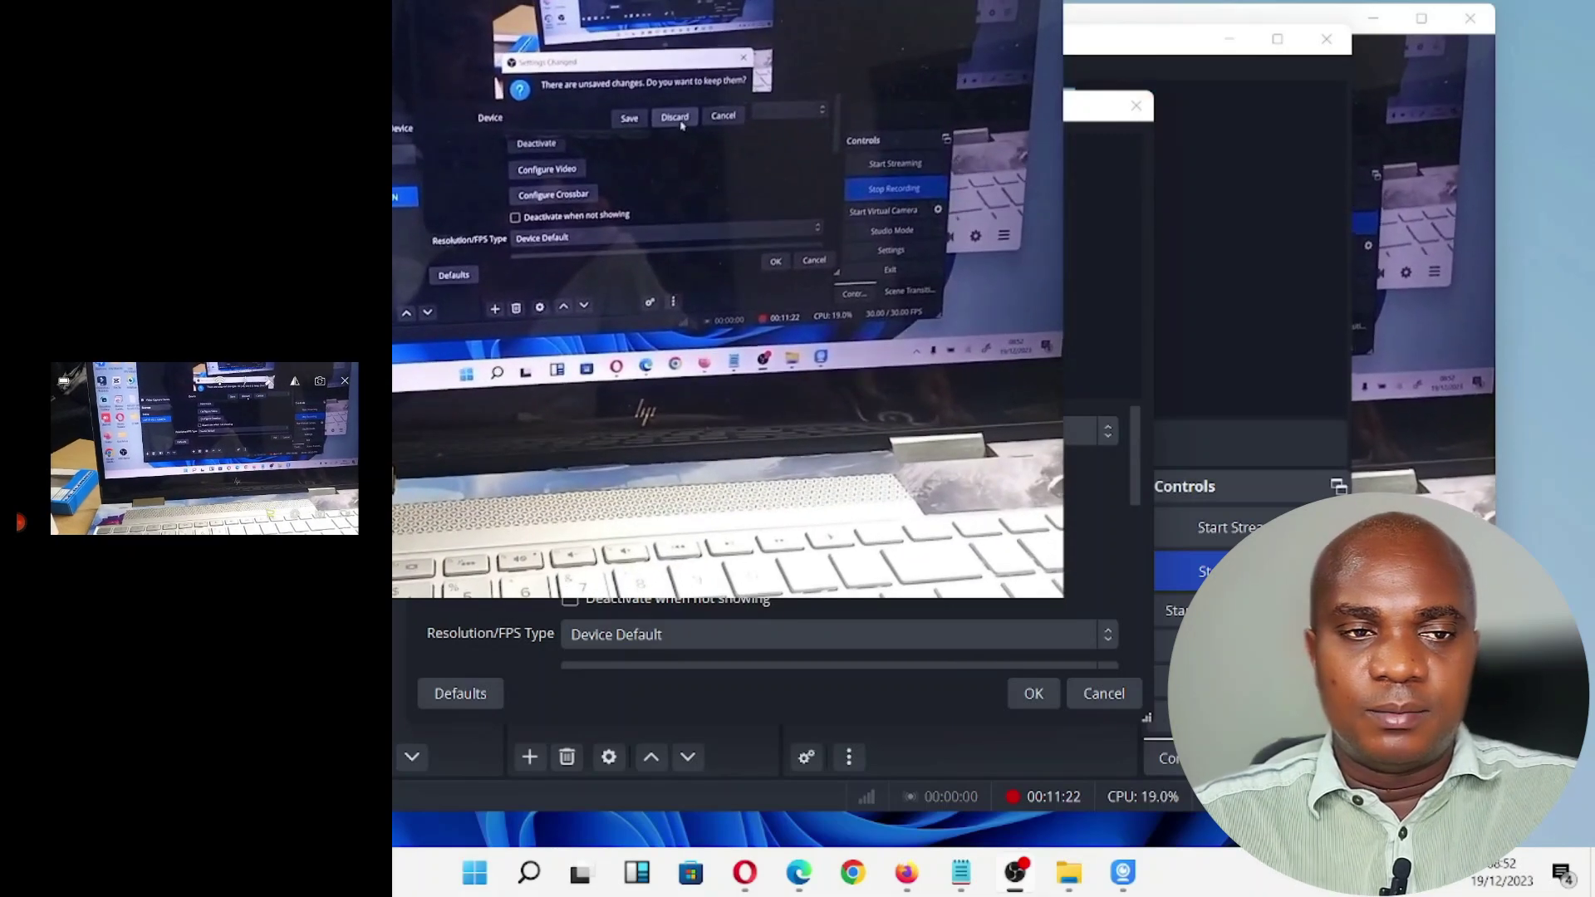
pyautogui.click(864, 436)
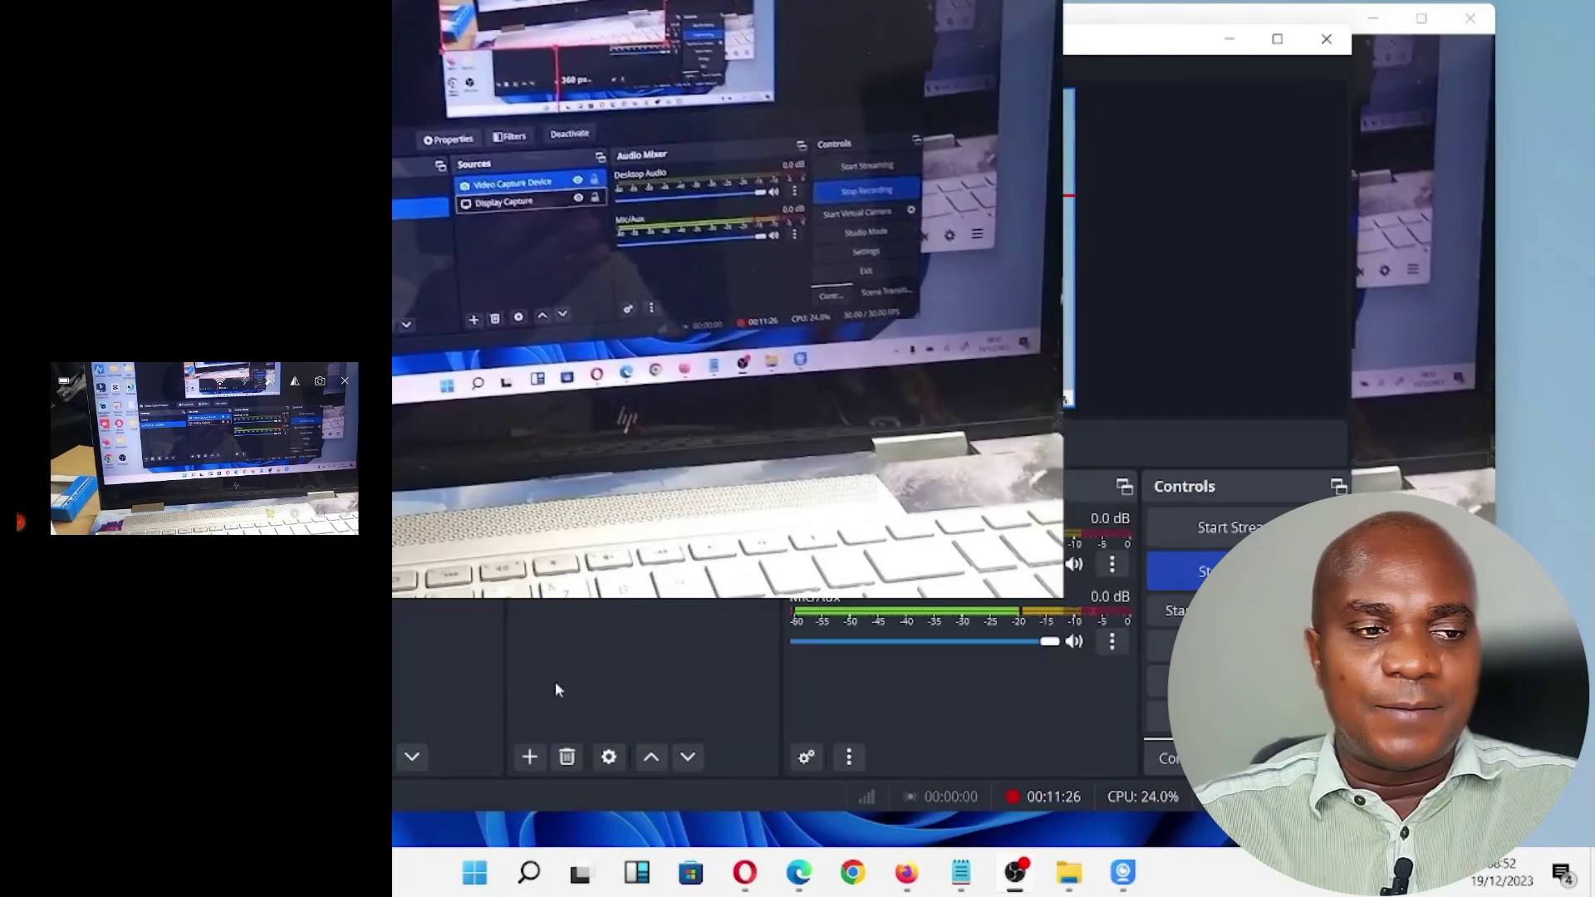
pyautogui.click(571, 759)
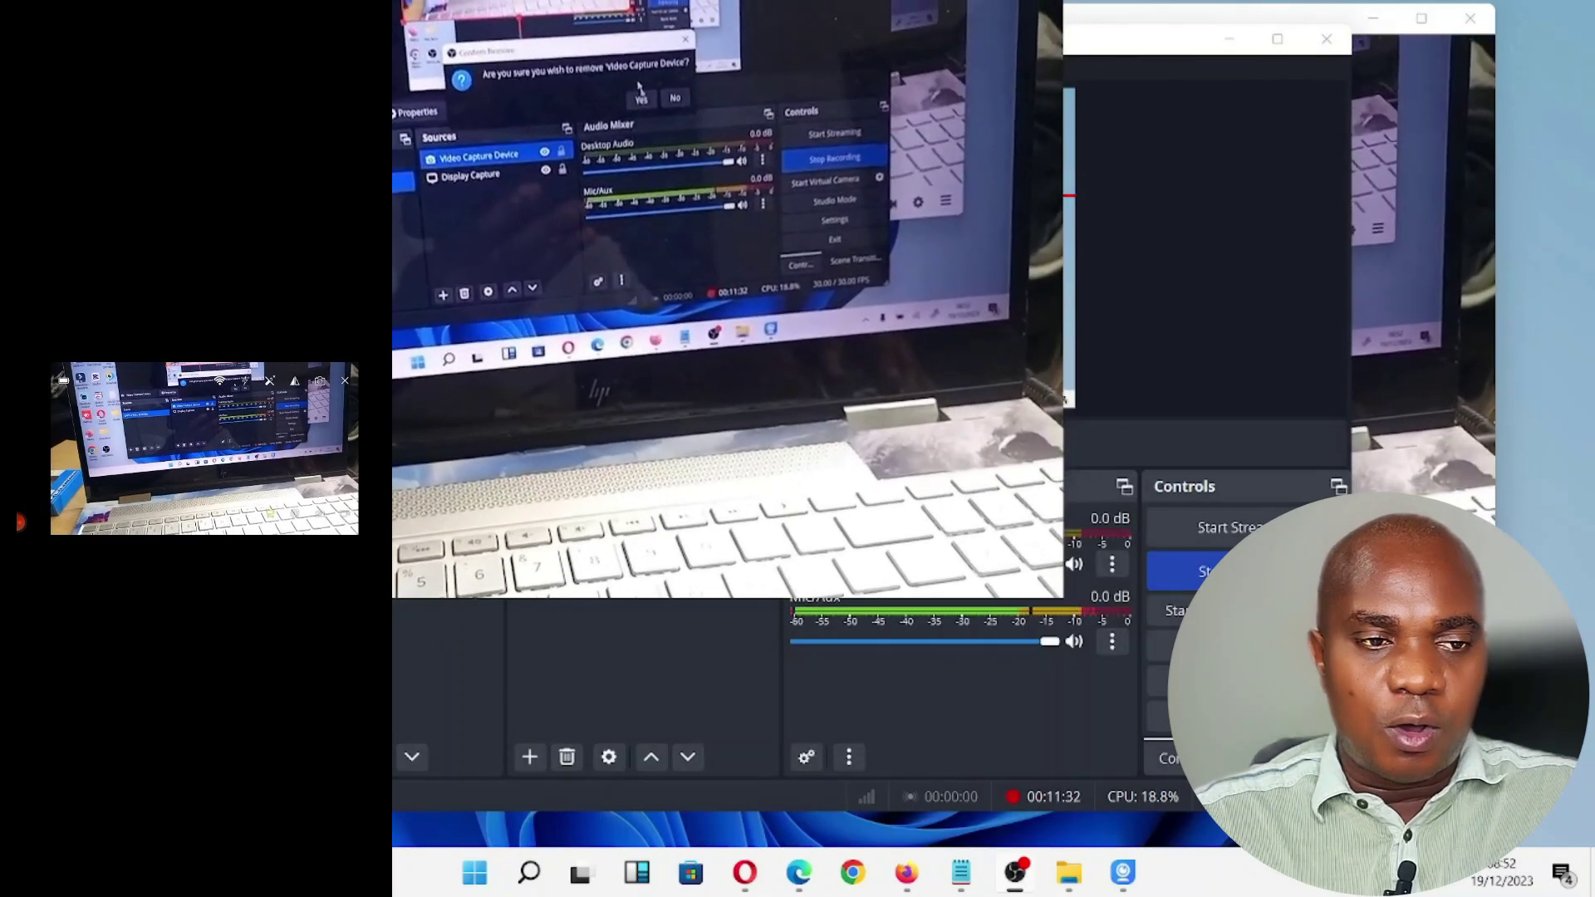
pyautogui.click(881, 462)
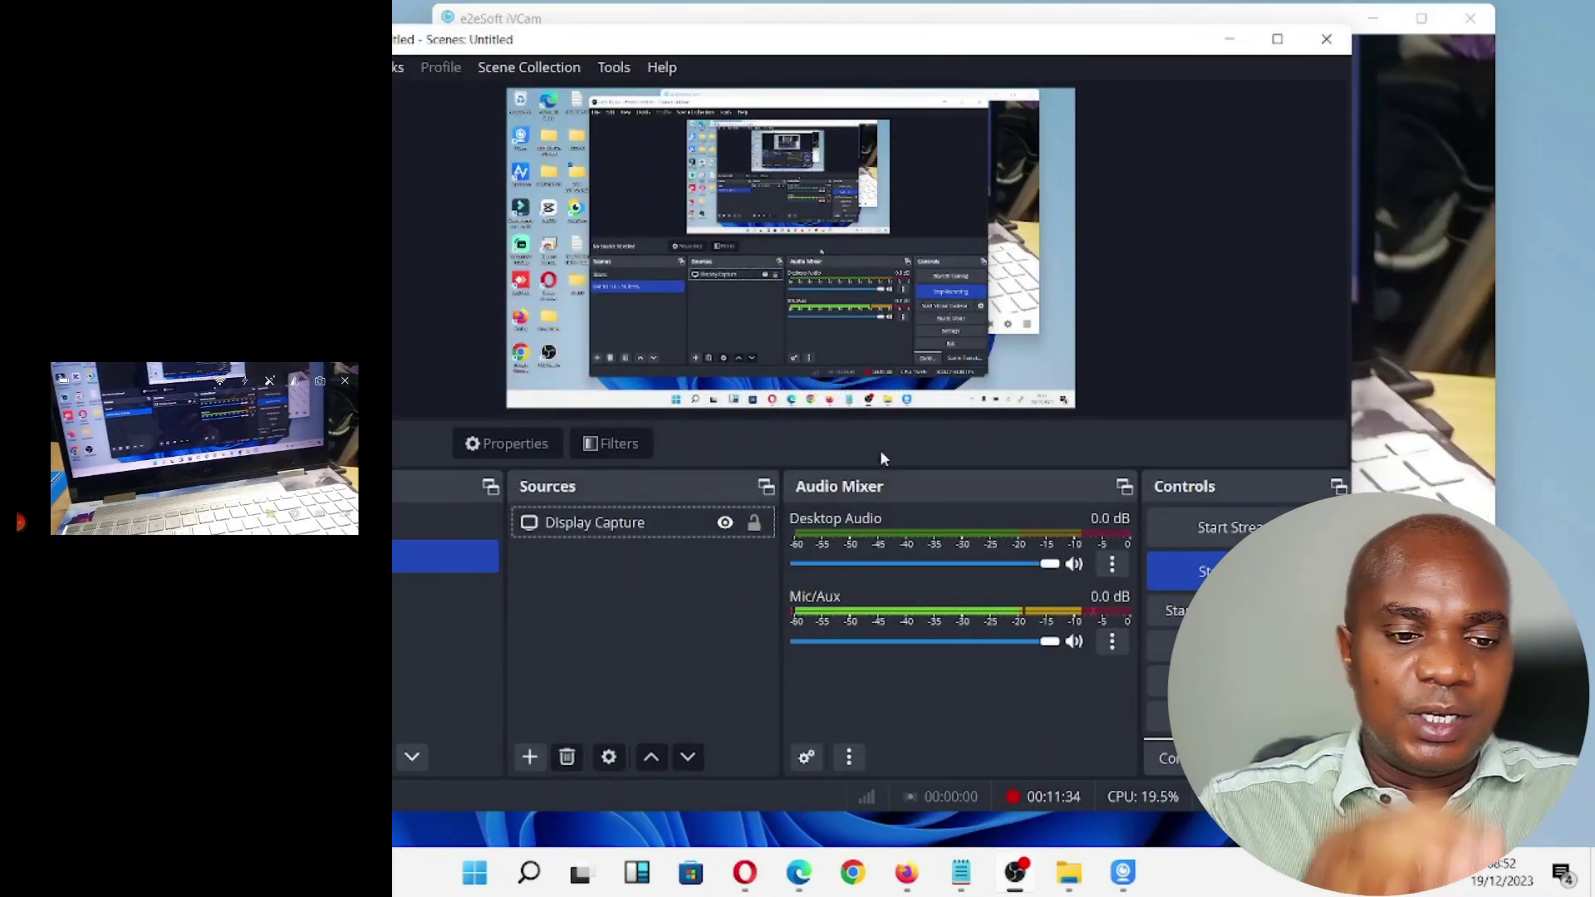